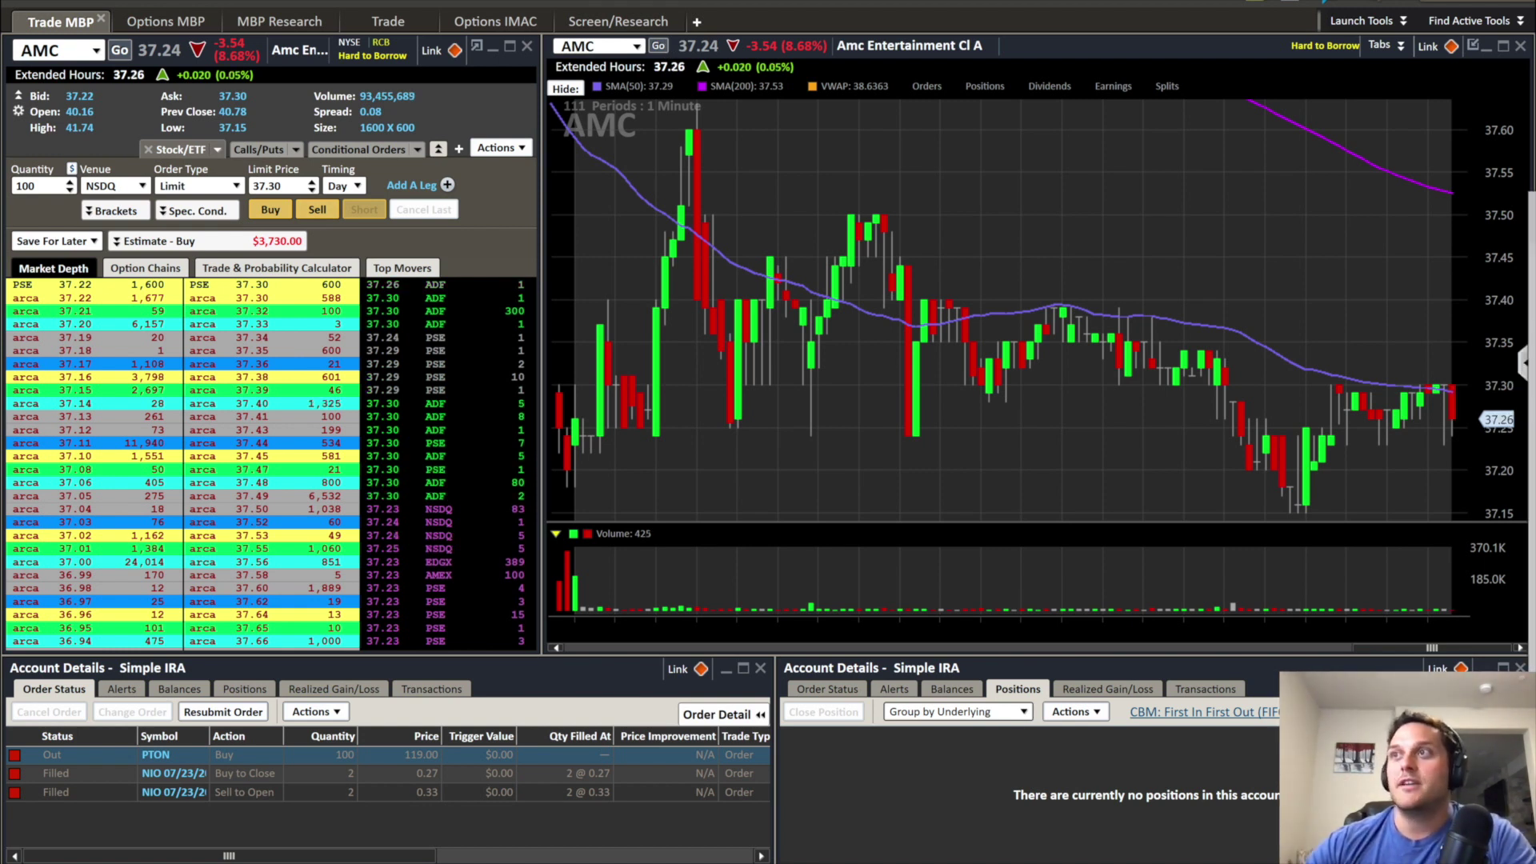
- Review the viewer's comment screenshot, then reset the order ticket quantity to 100
{"action": "key", "text": "alt+Tab"}
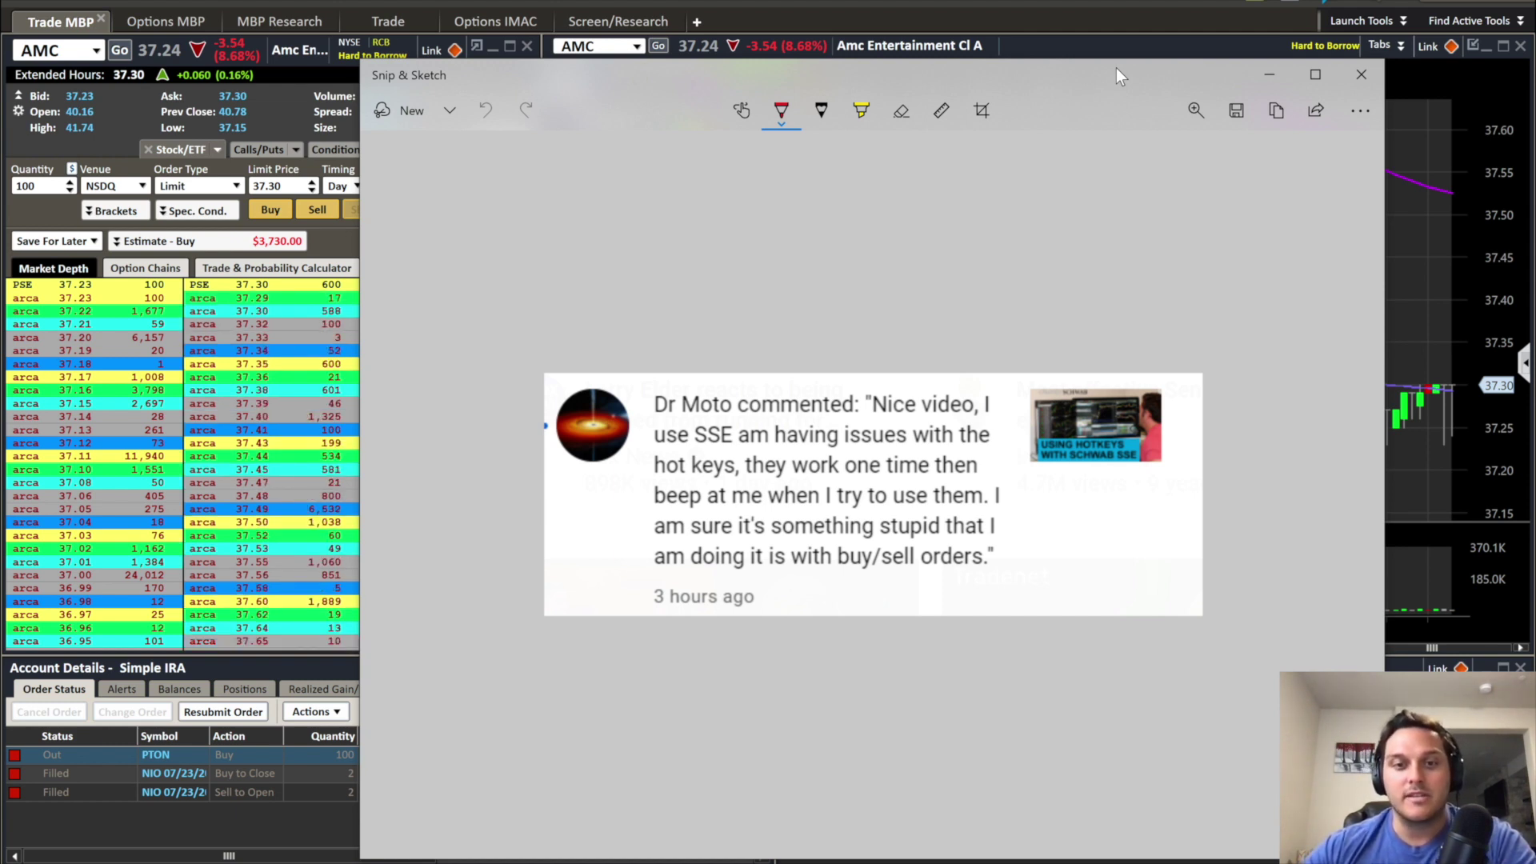
{"action": "key", "text": "alt+F4"}
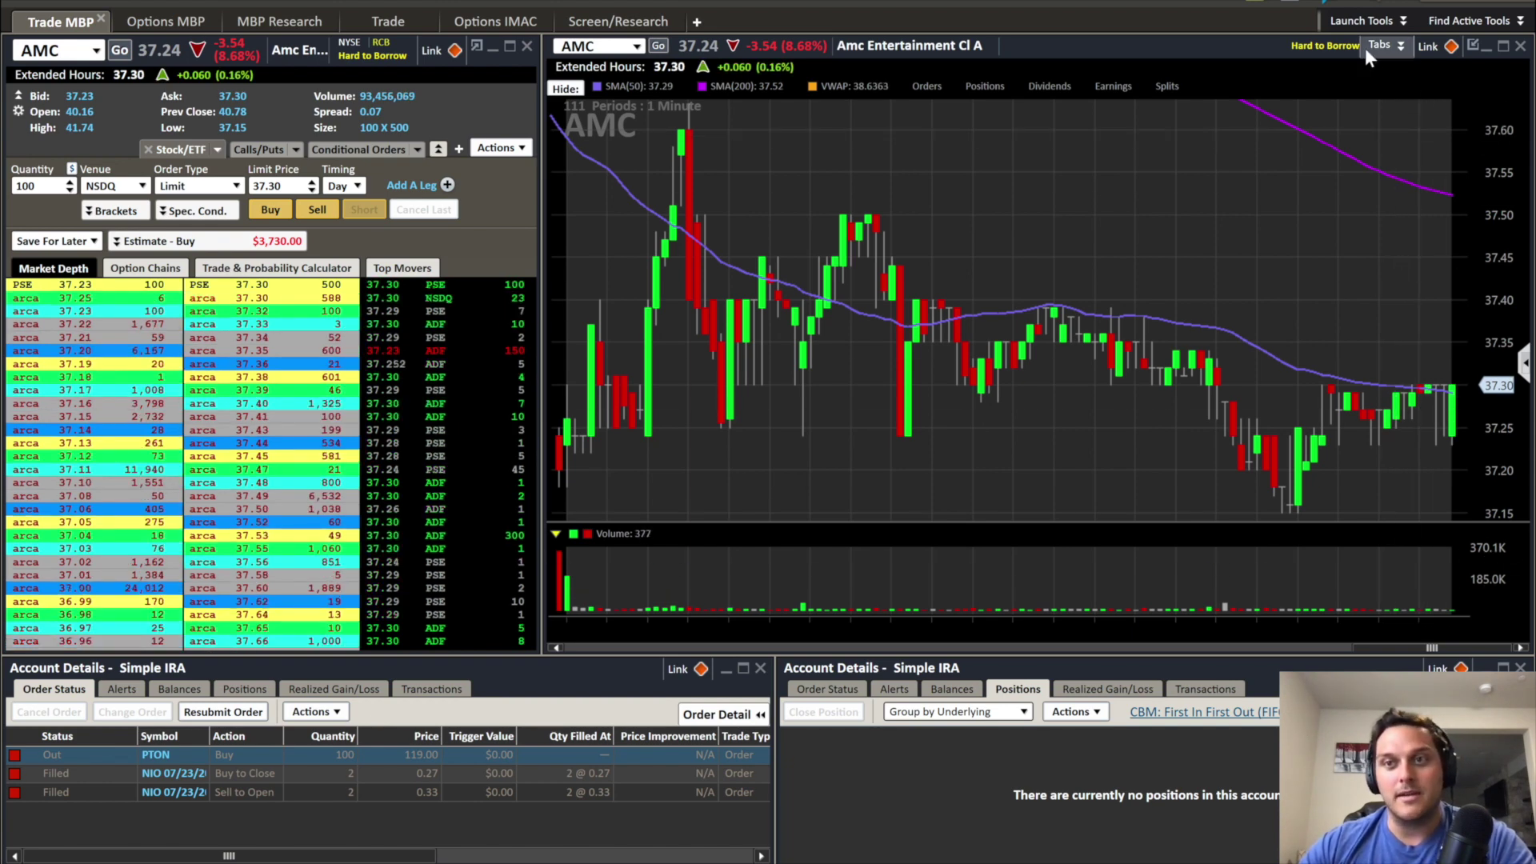
{"action": "mouse_move", "coordinate": [1325, 49]}
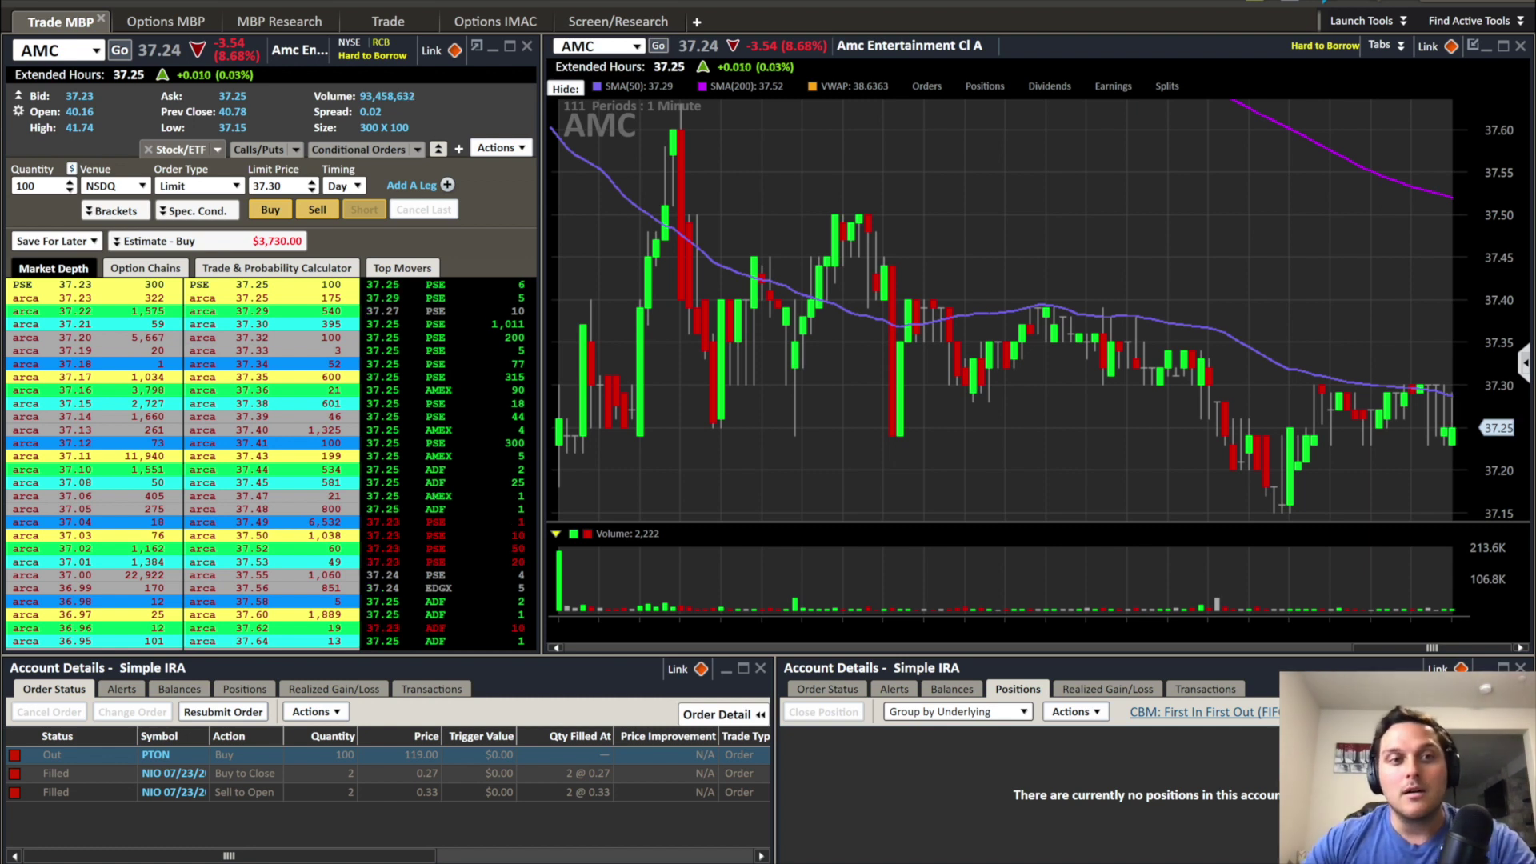
{"action": "left_click", "coordinate": [280, 186]}
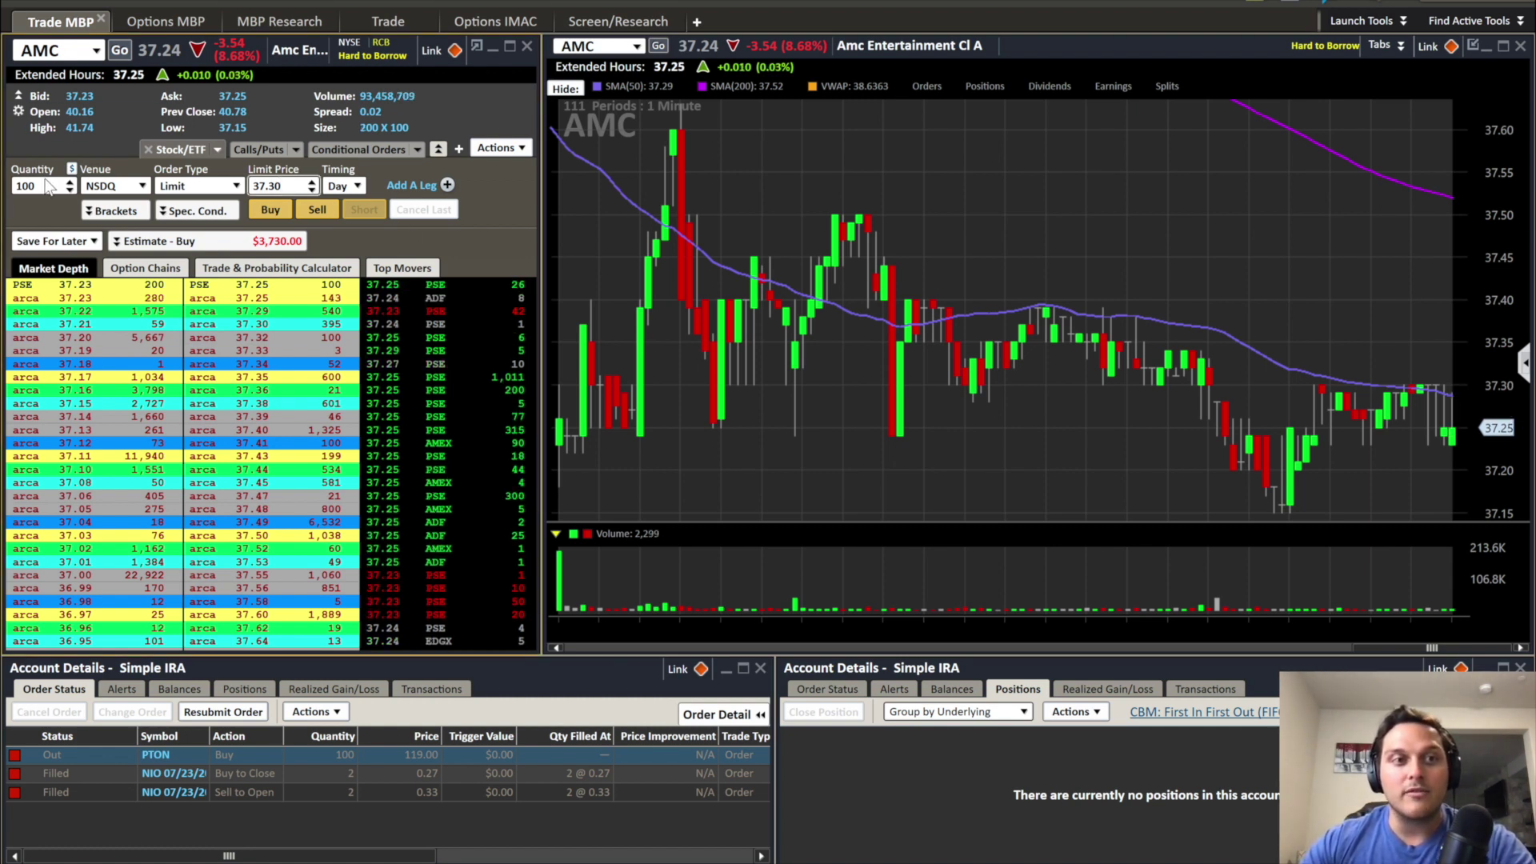
{"action": "left_click", "coordinate": [69, 190]}
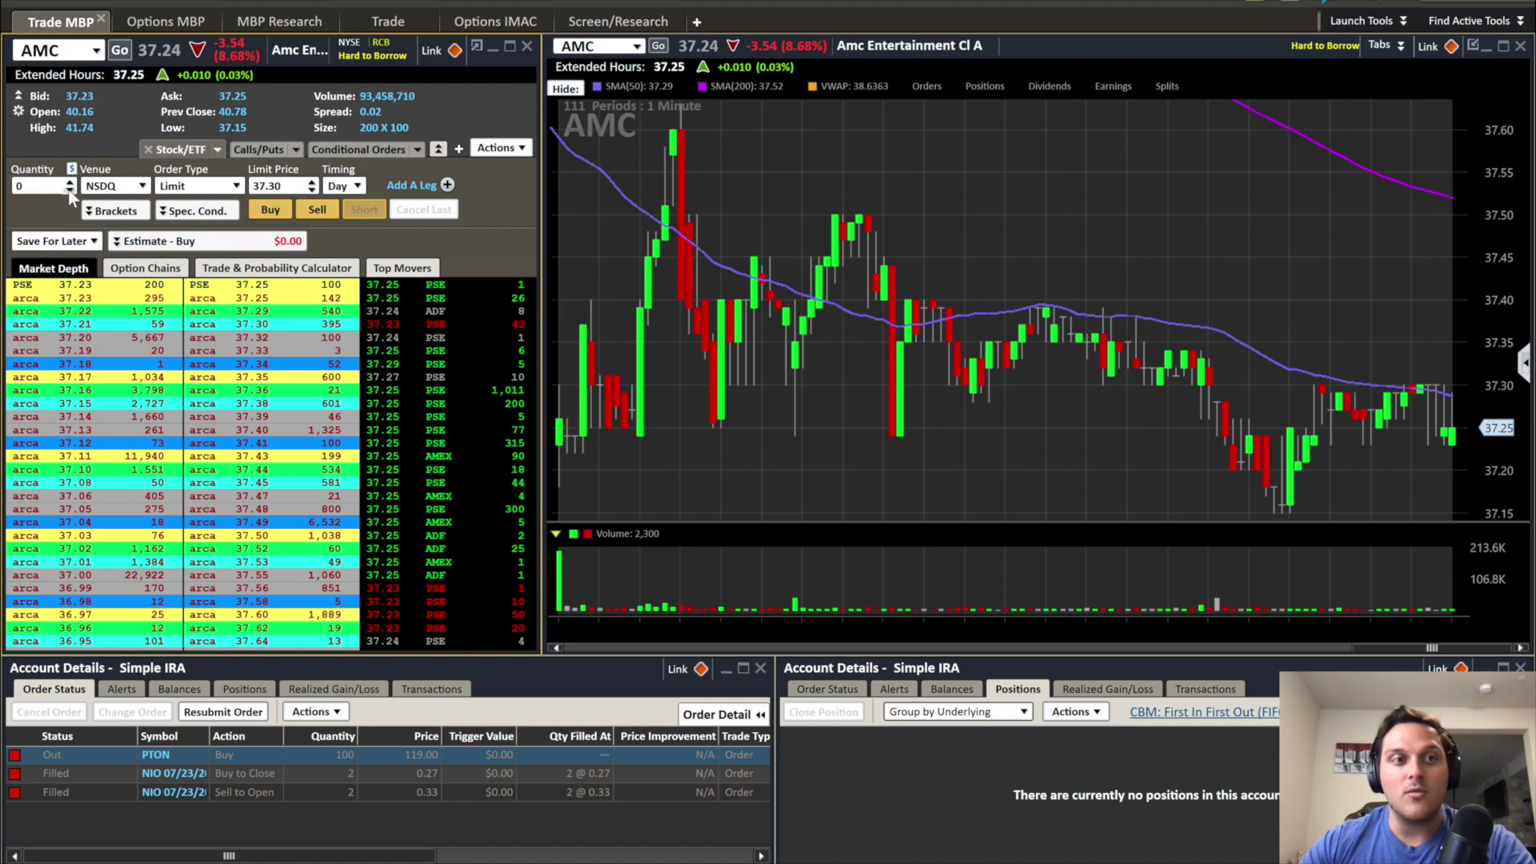
{"action": "left_click", "coordinate": [69, 182]}
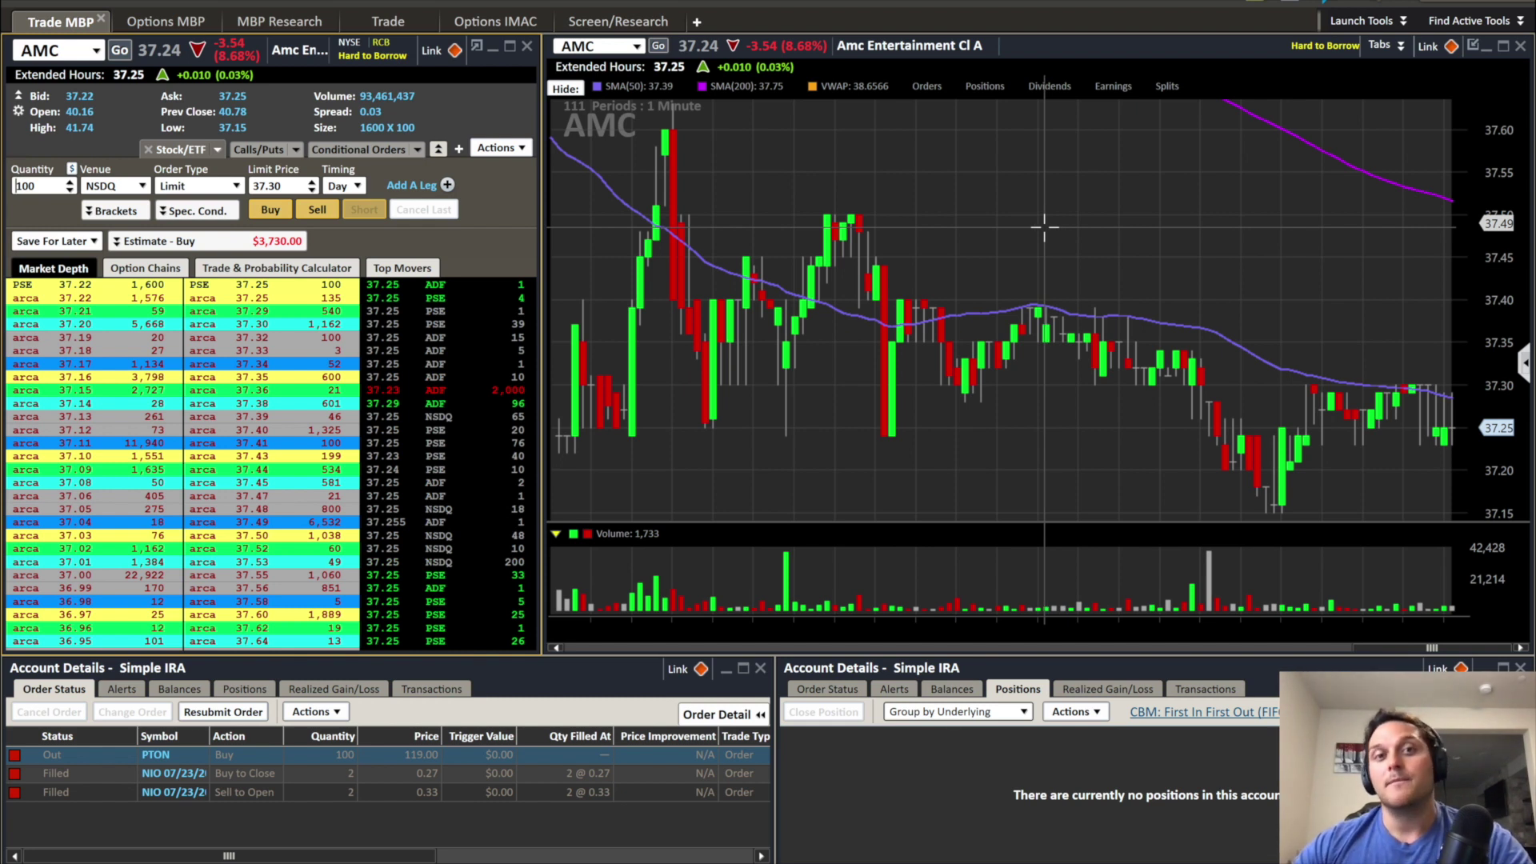
- Show Settings > Trading > Equity Hotkeys with the Ctrl+S sell setup
{"action": "left_click", "coordinate": [48, 8]}
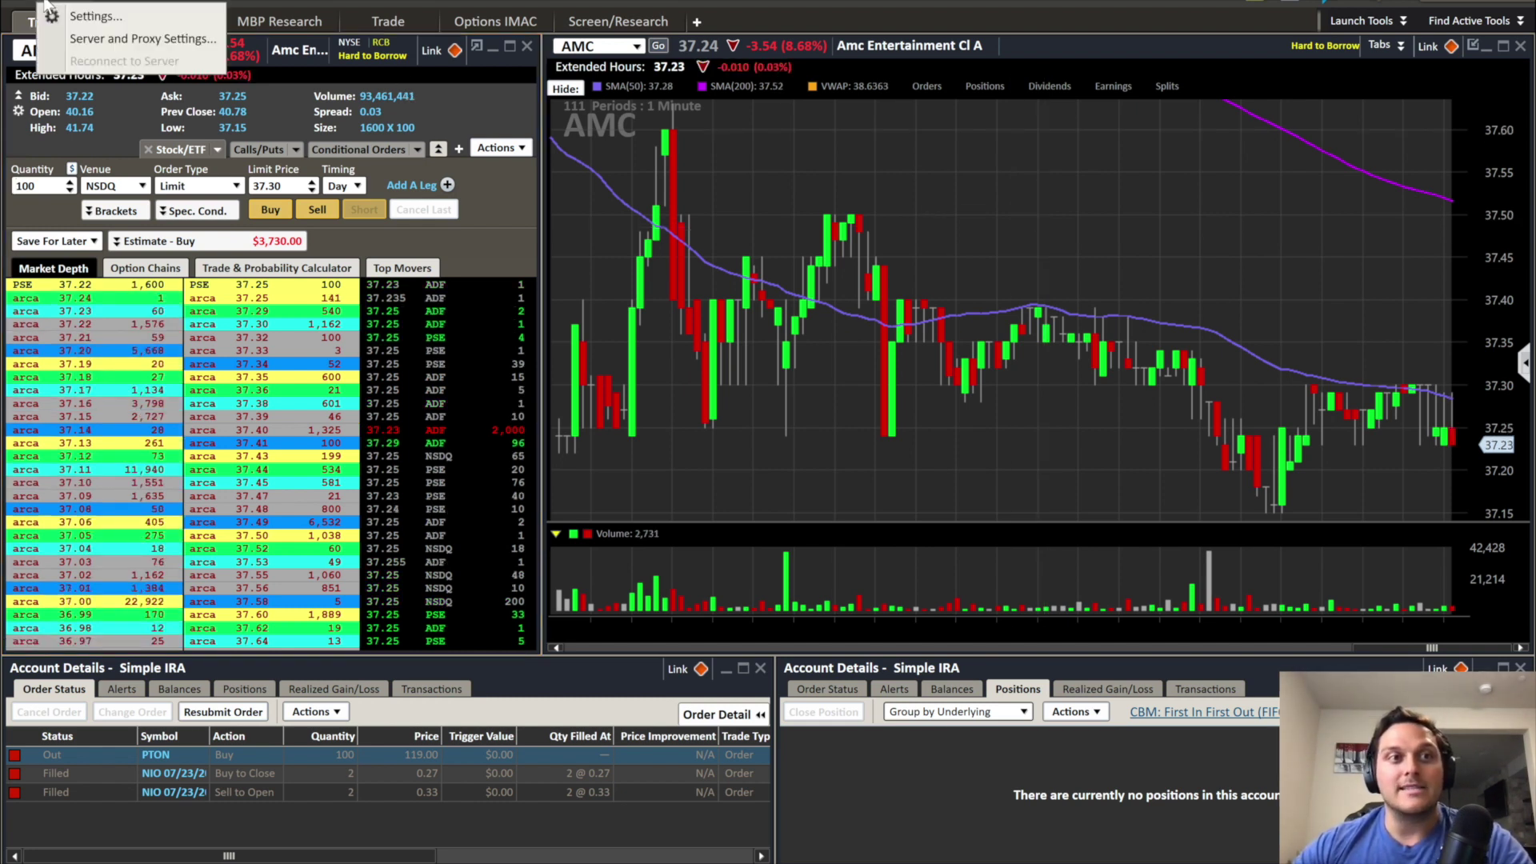
{"action": "left_click", "coordinate": [88, 16]}
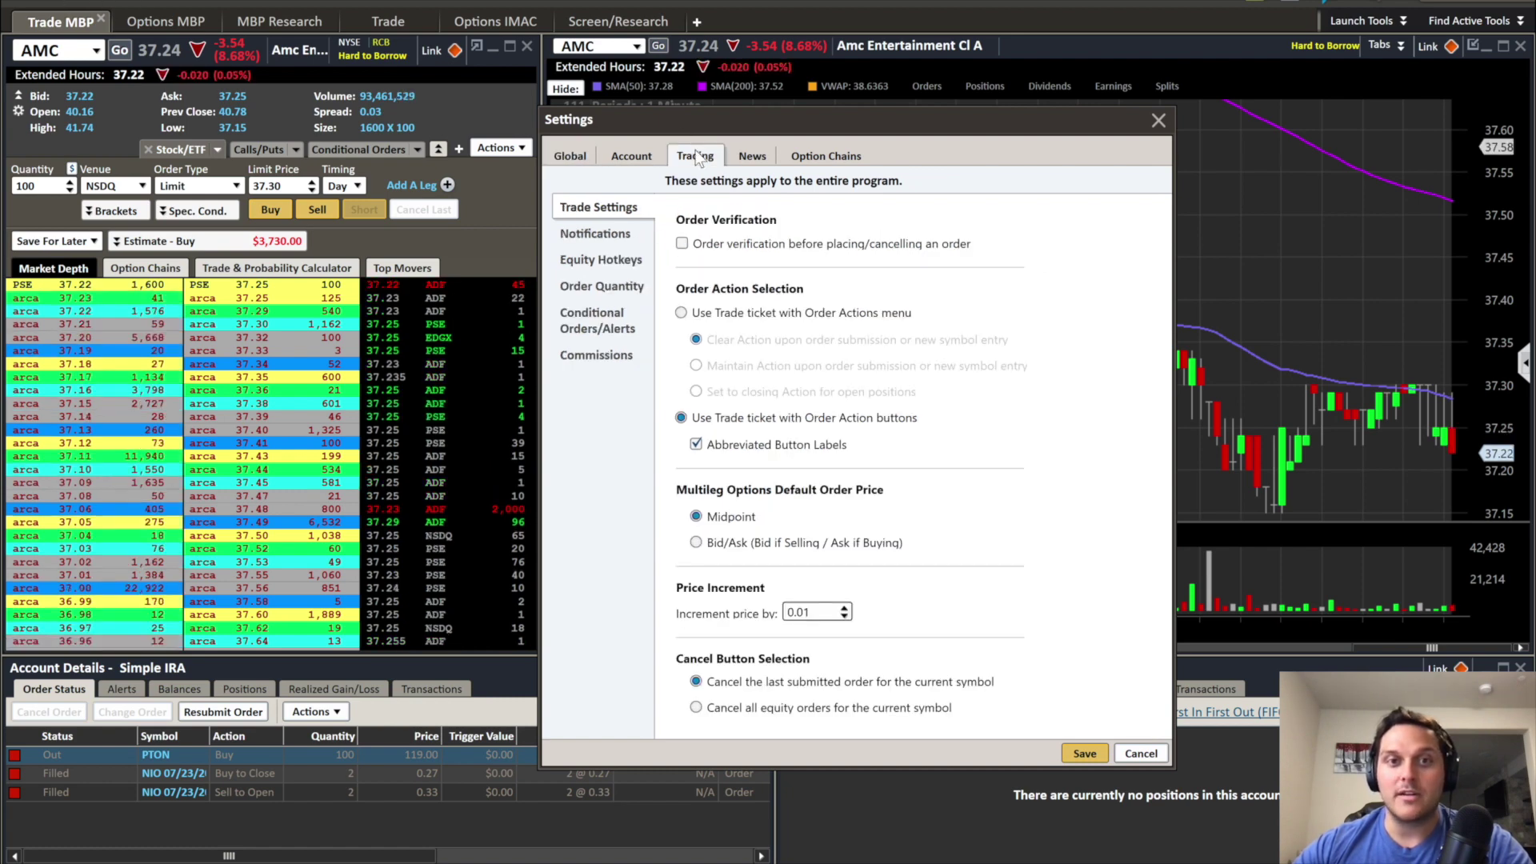
{"action": "left_click", "coordinate": [614, 270]}
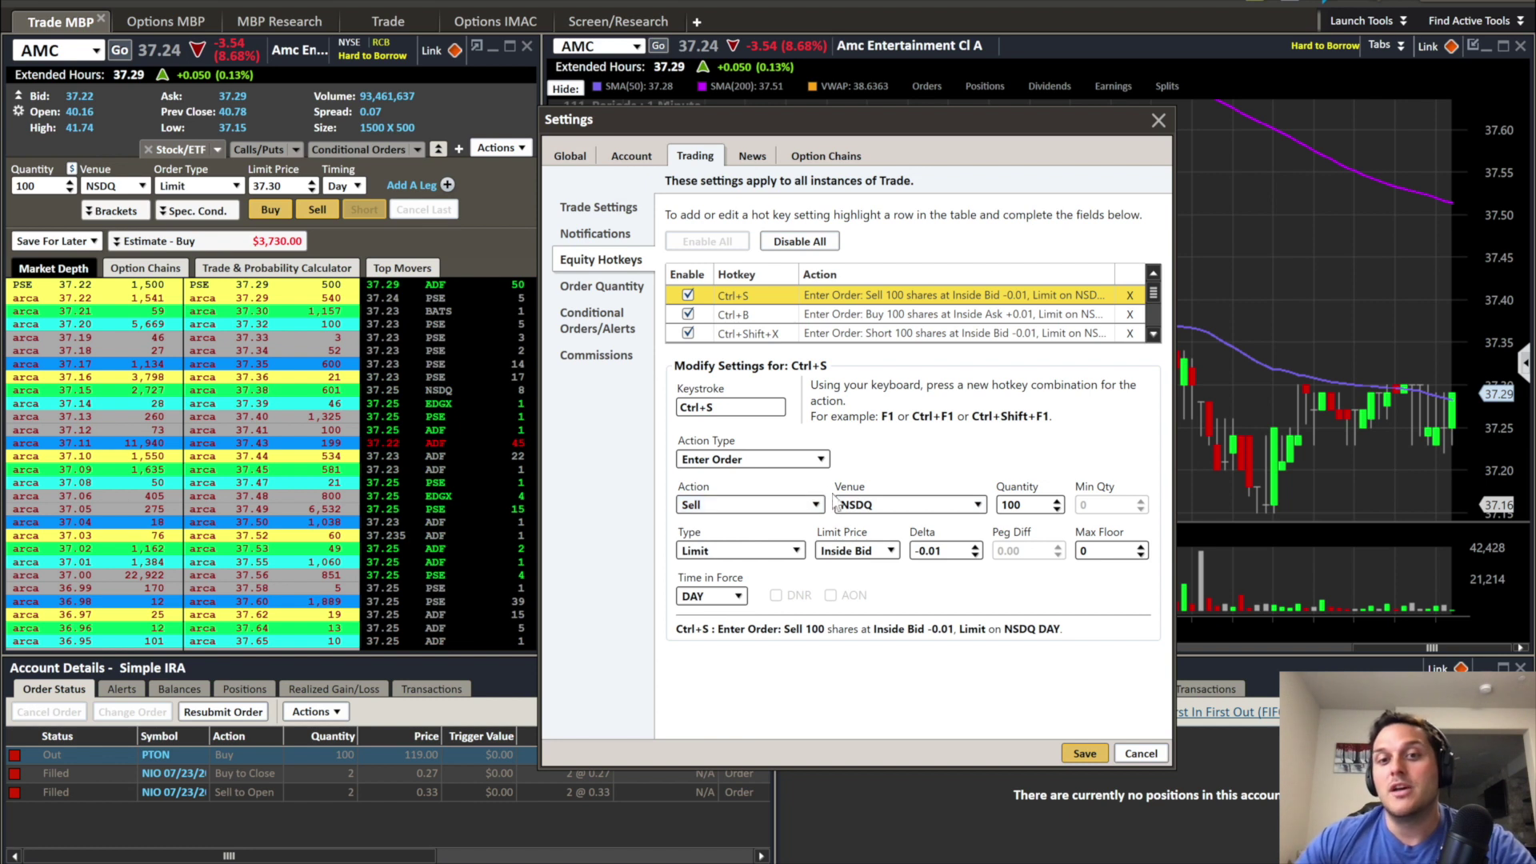
- Change the Ctrl+S hotkey's Venue dropdown from NSDQ to Smart
{"action": "left_click", "coordinate": [891, 499]}
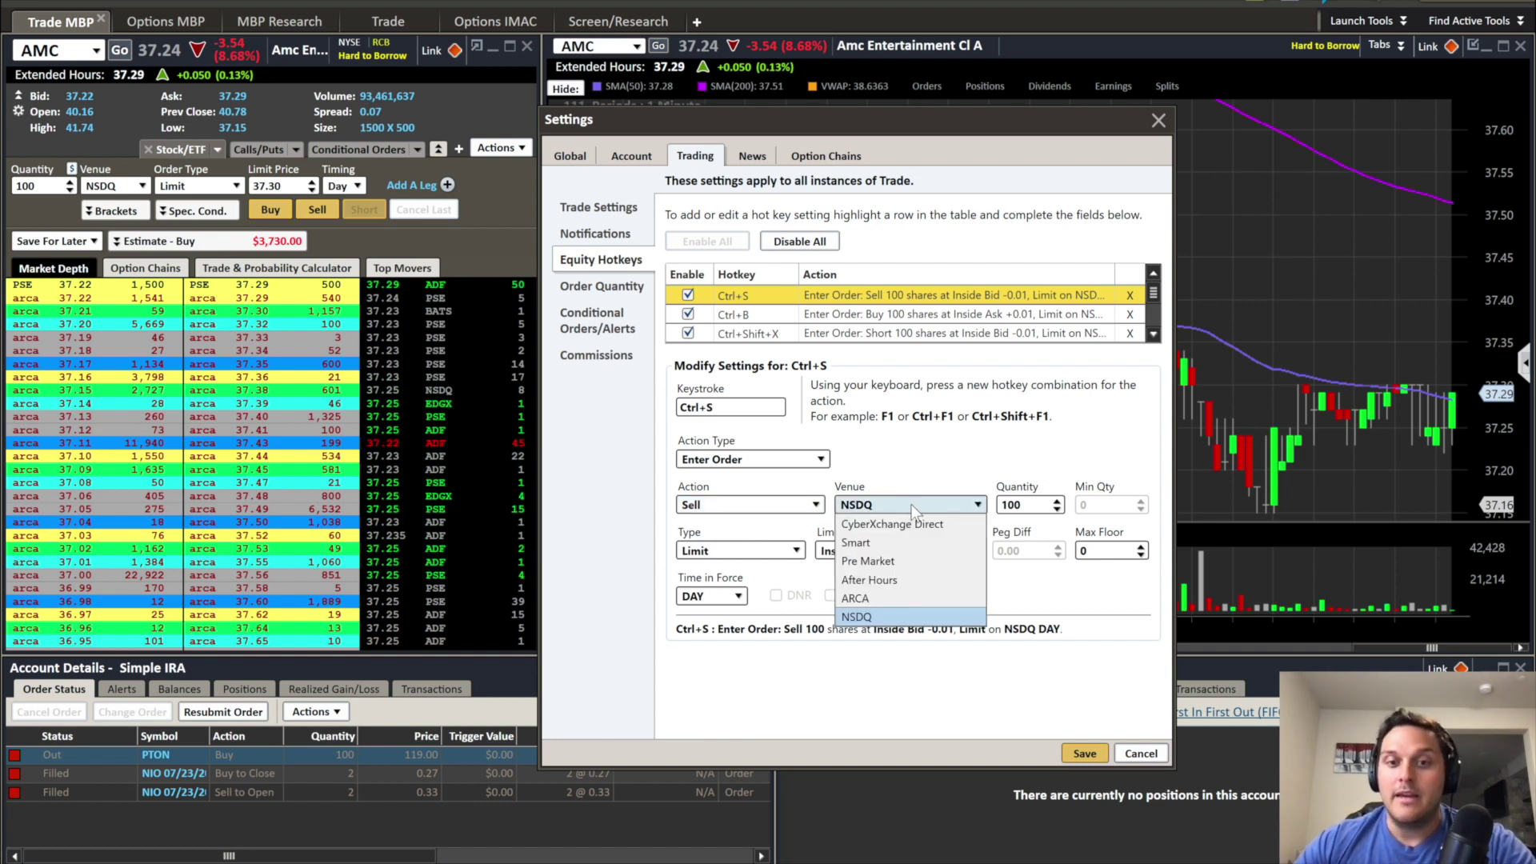
{"action": "left_click", "coordinate": [912, 505]}
{"action": "left_click", "coordinate": [908, 504]}
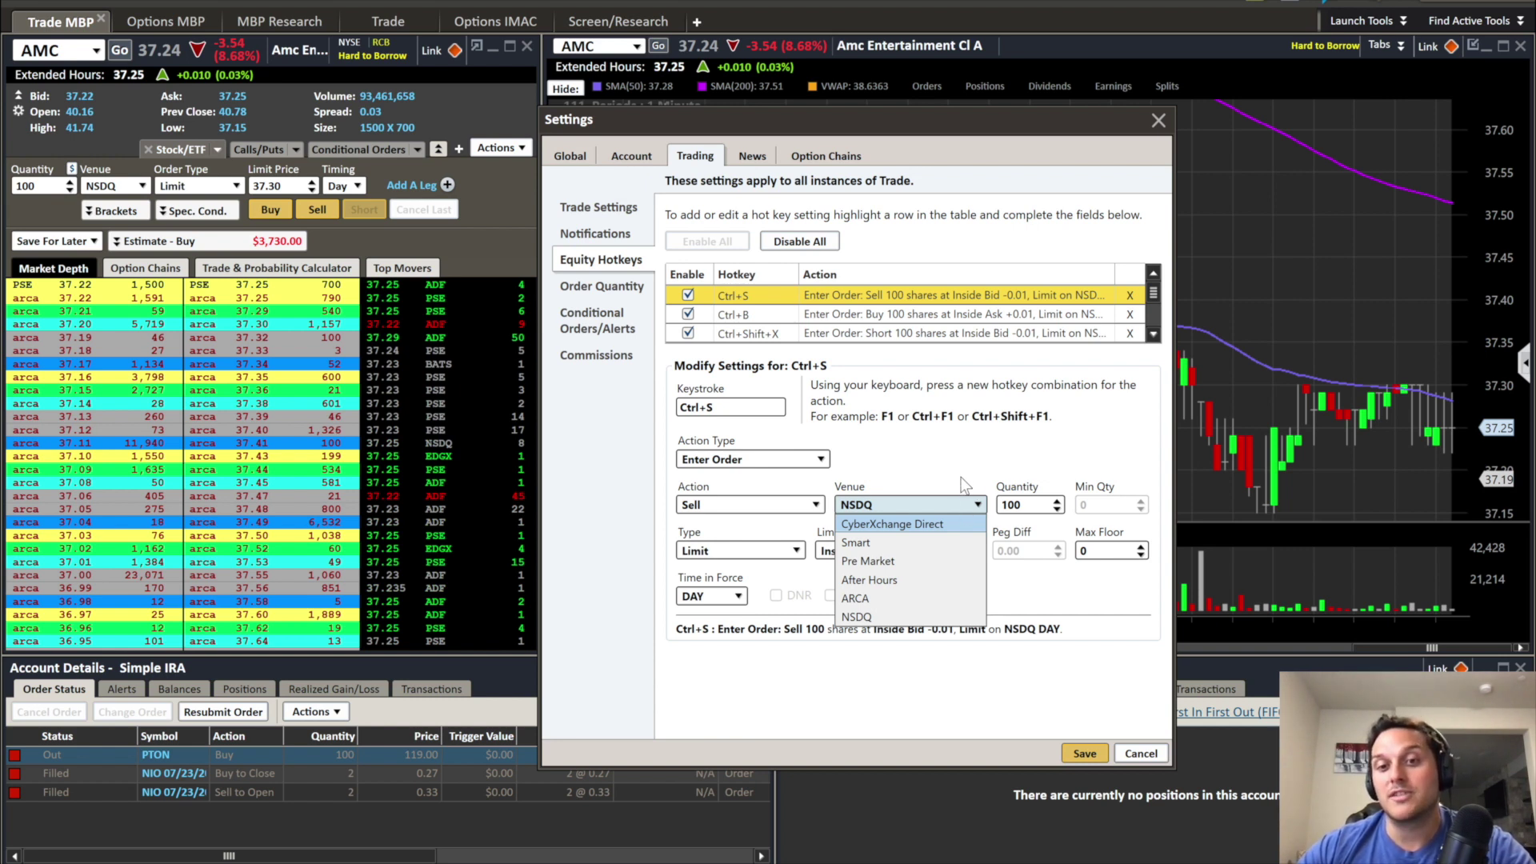
{"action": "left_click", "coordinate": [943, 477]}
{"action": "left_click", "coordinate": [904, 504]}
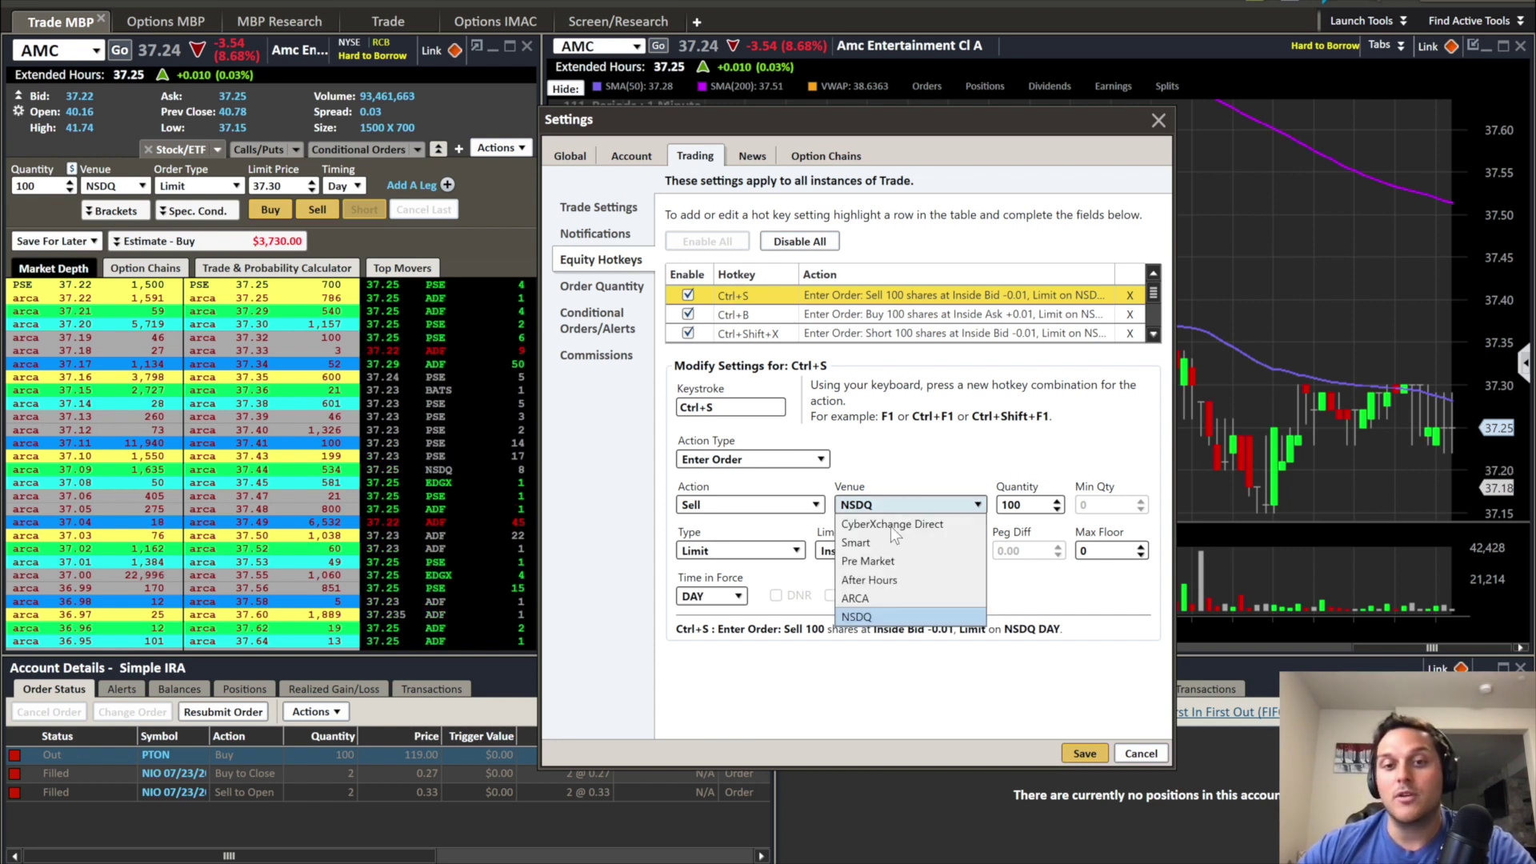
{"action": "left_click", "coordinate": [880, 549]}
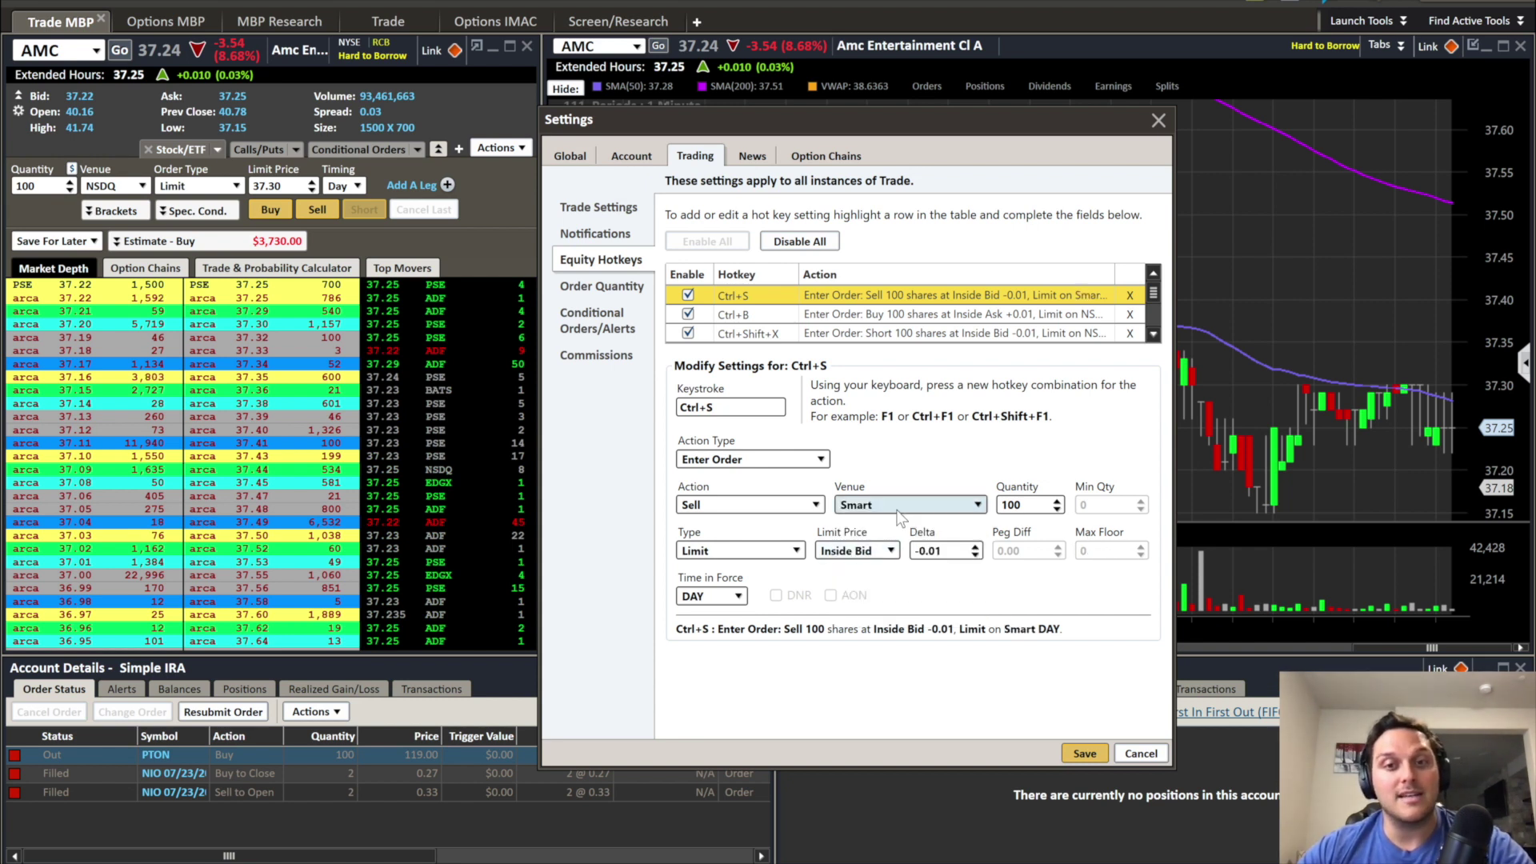
{"action": "left_click", "coordinate": [899, 514]}
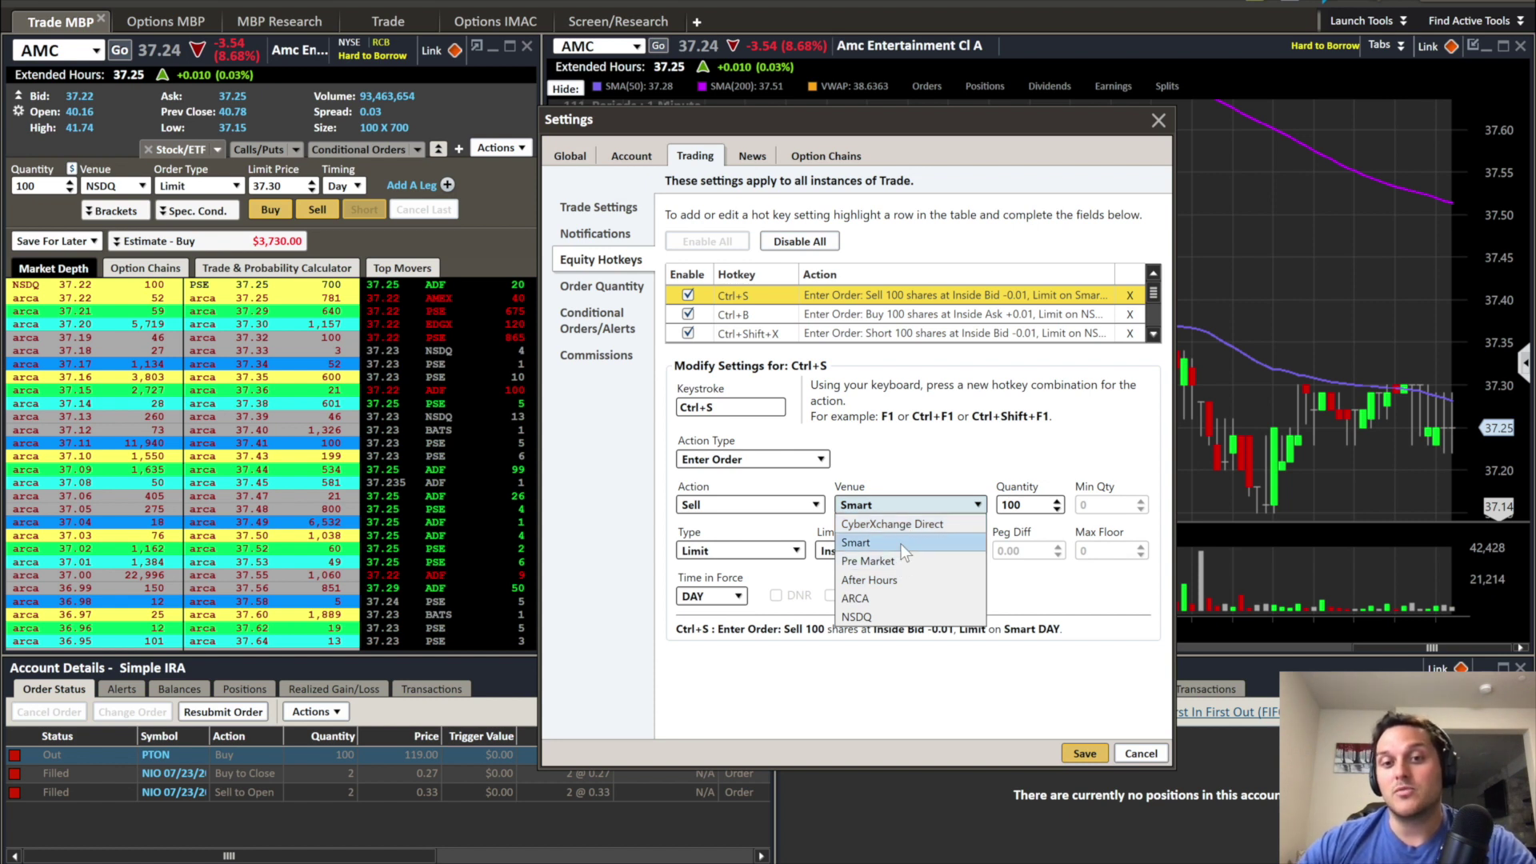
{"action": "left_click", "coordinate": [901, 543]}
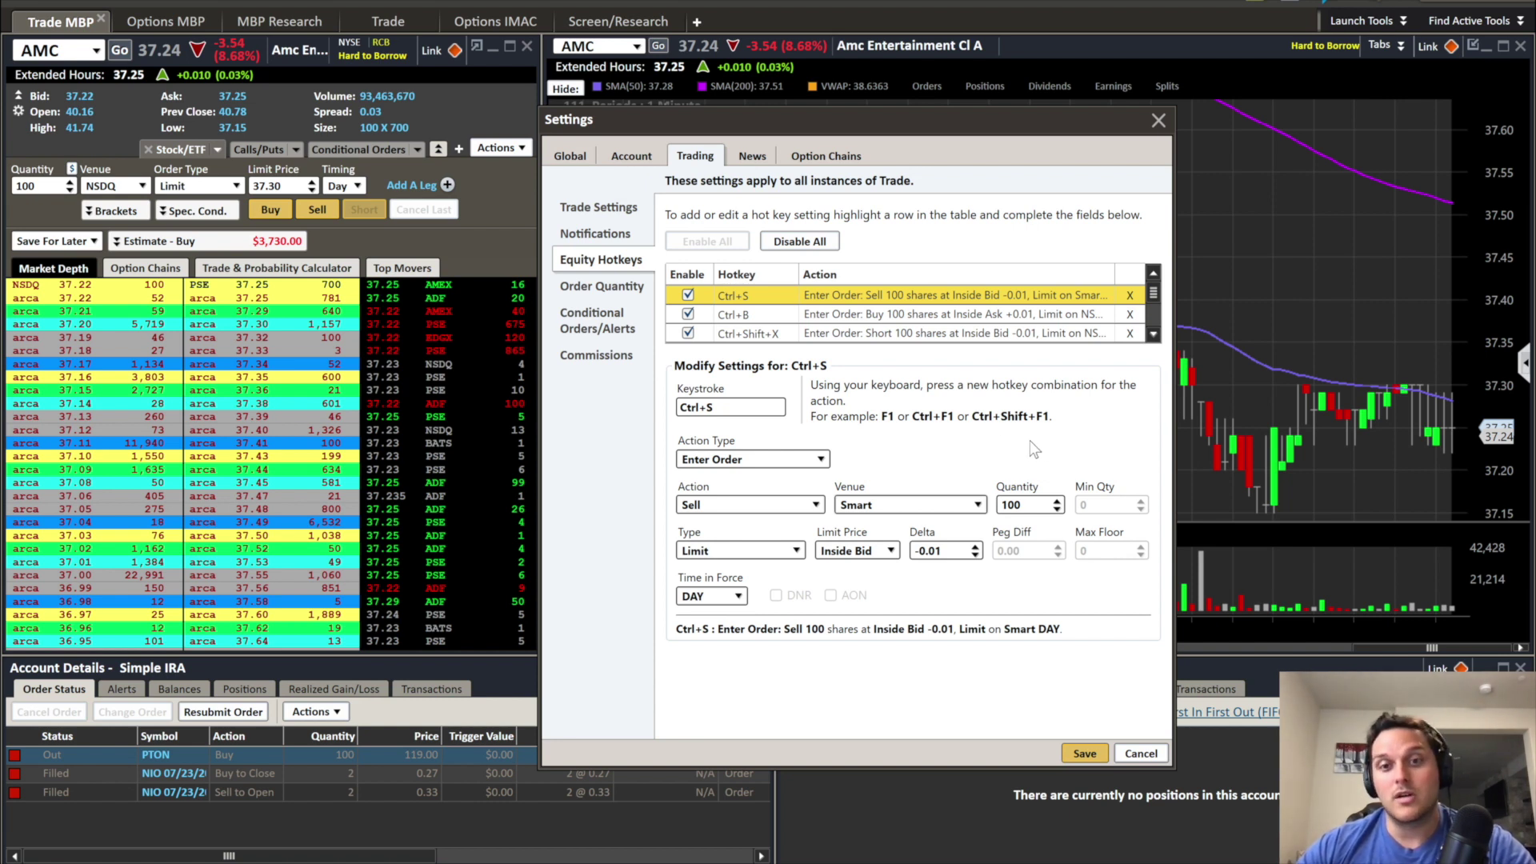
- Try Pre Market and After Hours as the Ctrl+S venue, then settle on NSDQ
{"action": "left_click", "coordinate": [928, 502]}
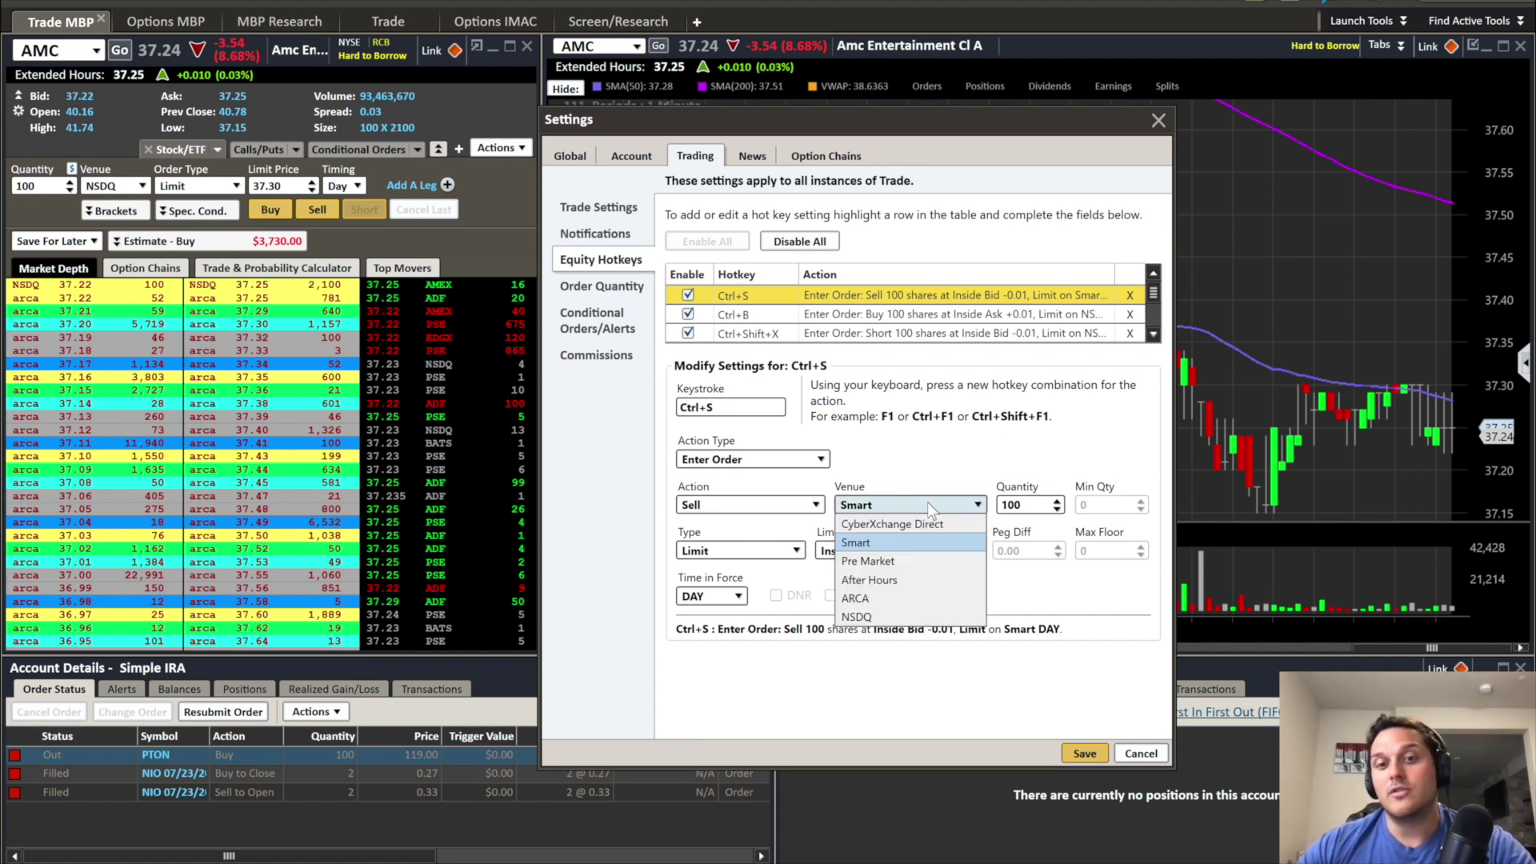
{"action": "left_click", "coordinate": [884, 558]}
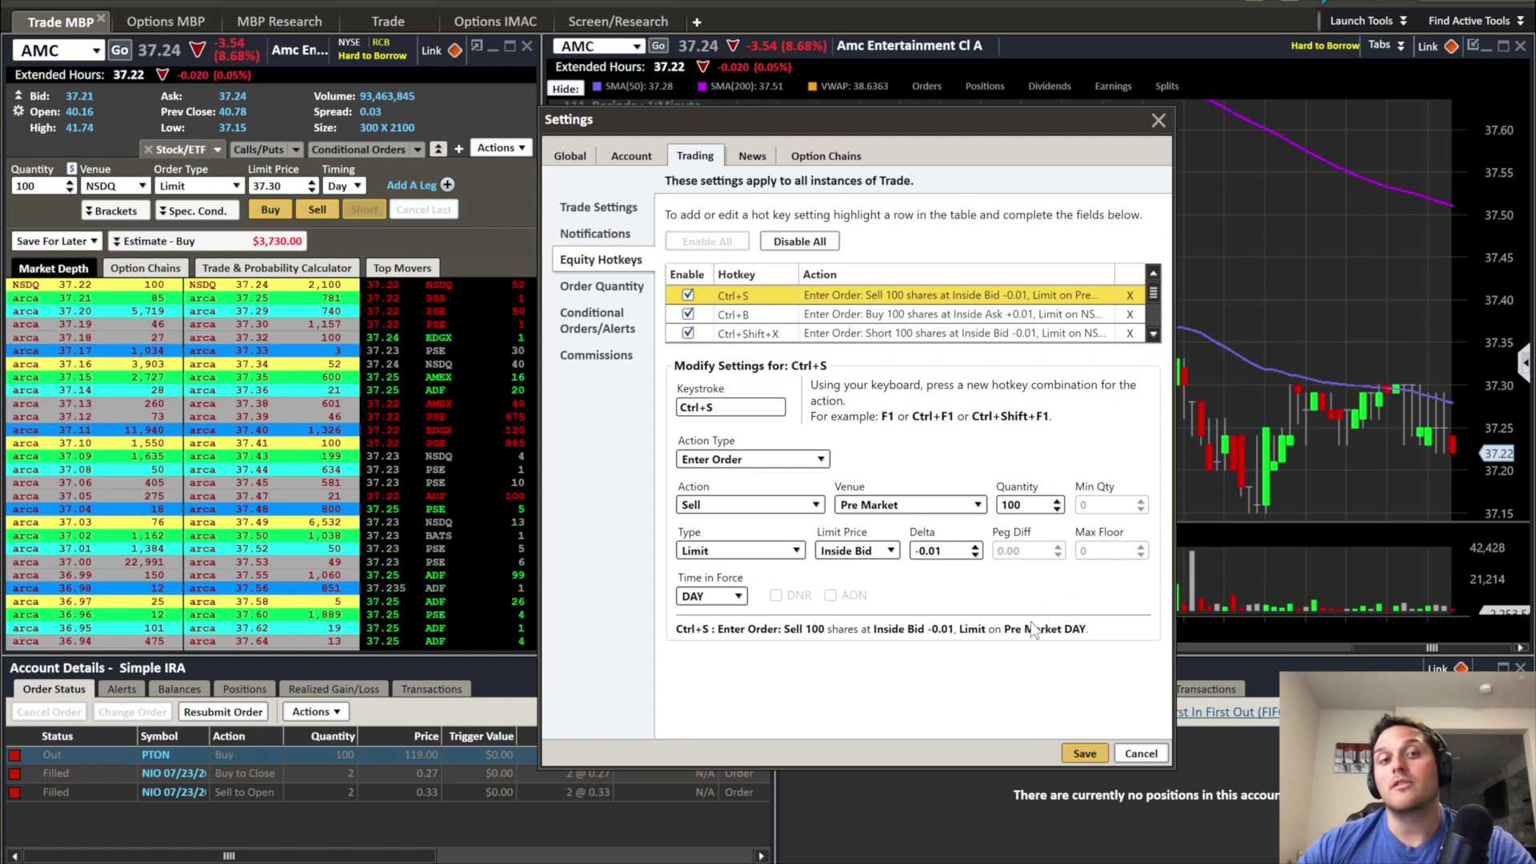
{"action": "left_click", "coordinate": [959, 504]}
{"action": "left_click", "coordinate": [917, 590]}
{"action": "key", "text": "Down"}
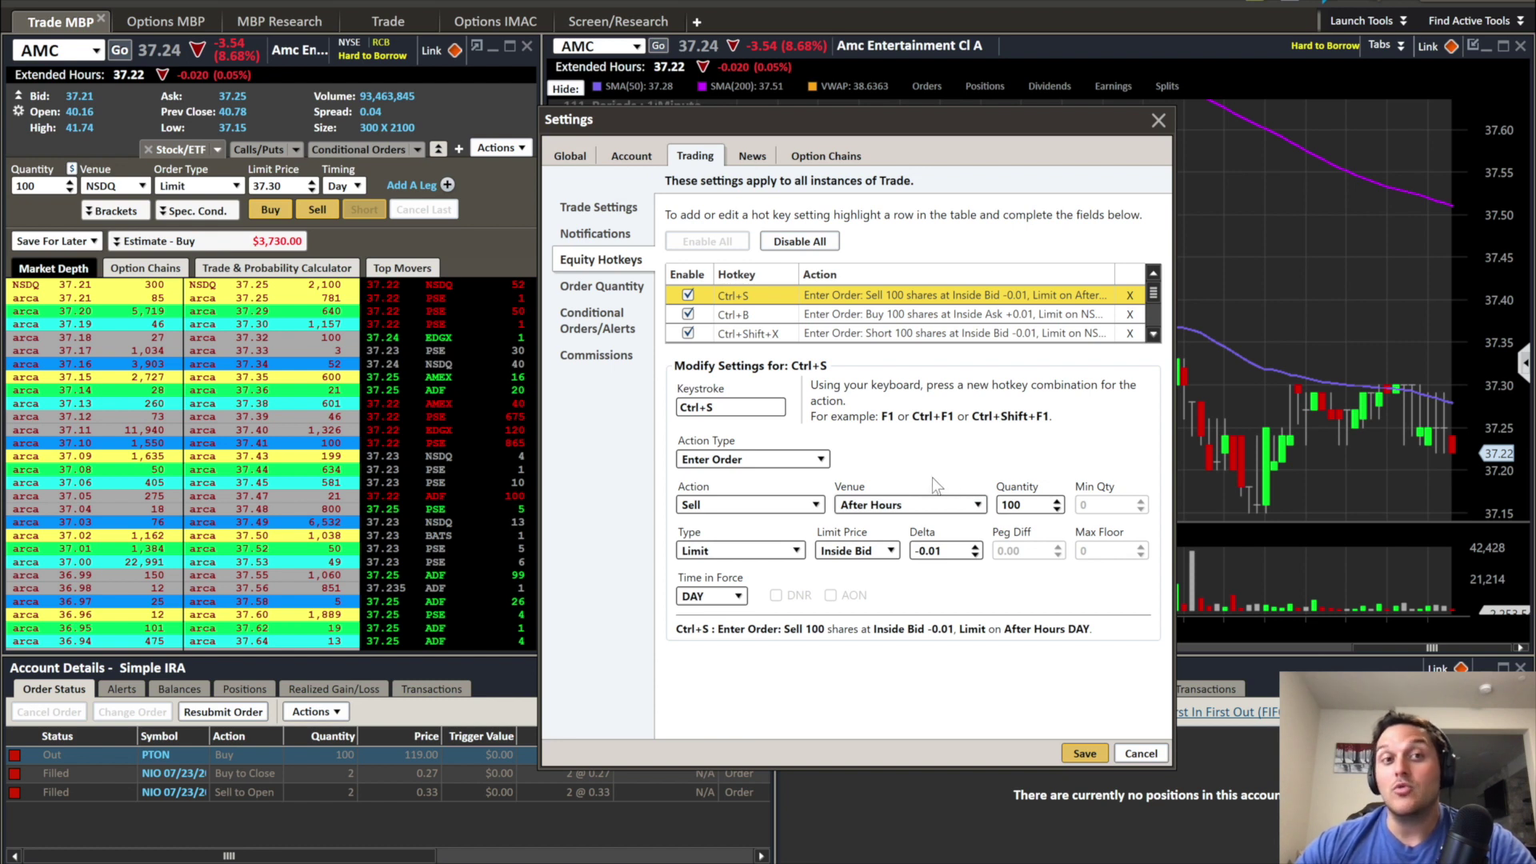
{"action": "left_click", "coordinate": [925, 502]}
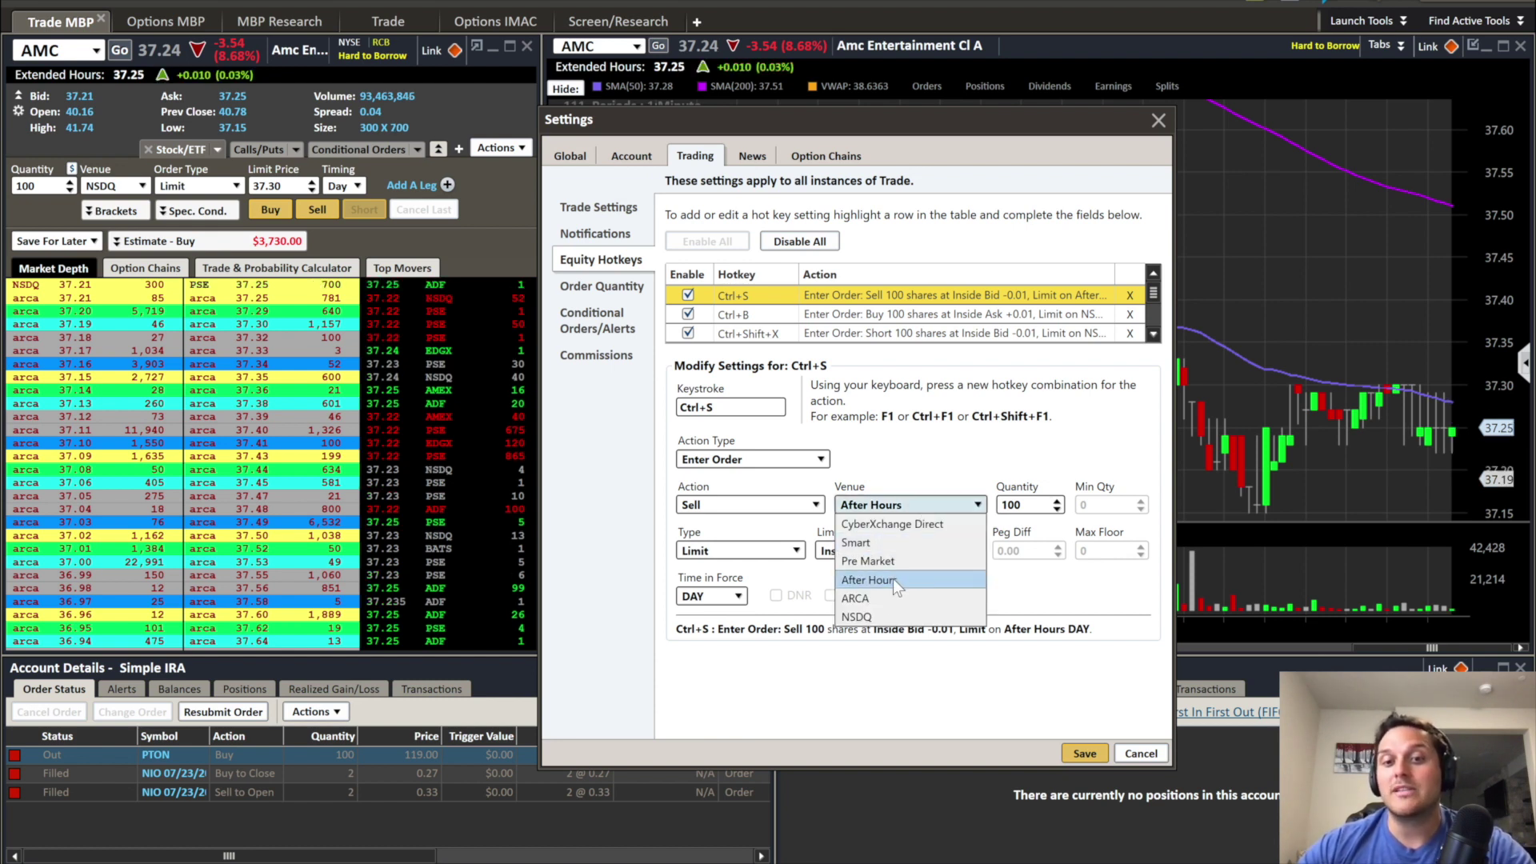
{"action": "left_click", "coordinate": [885, 617]}
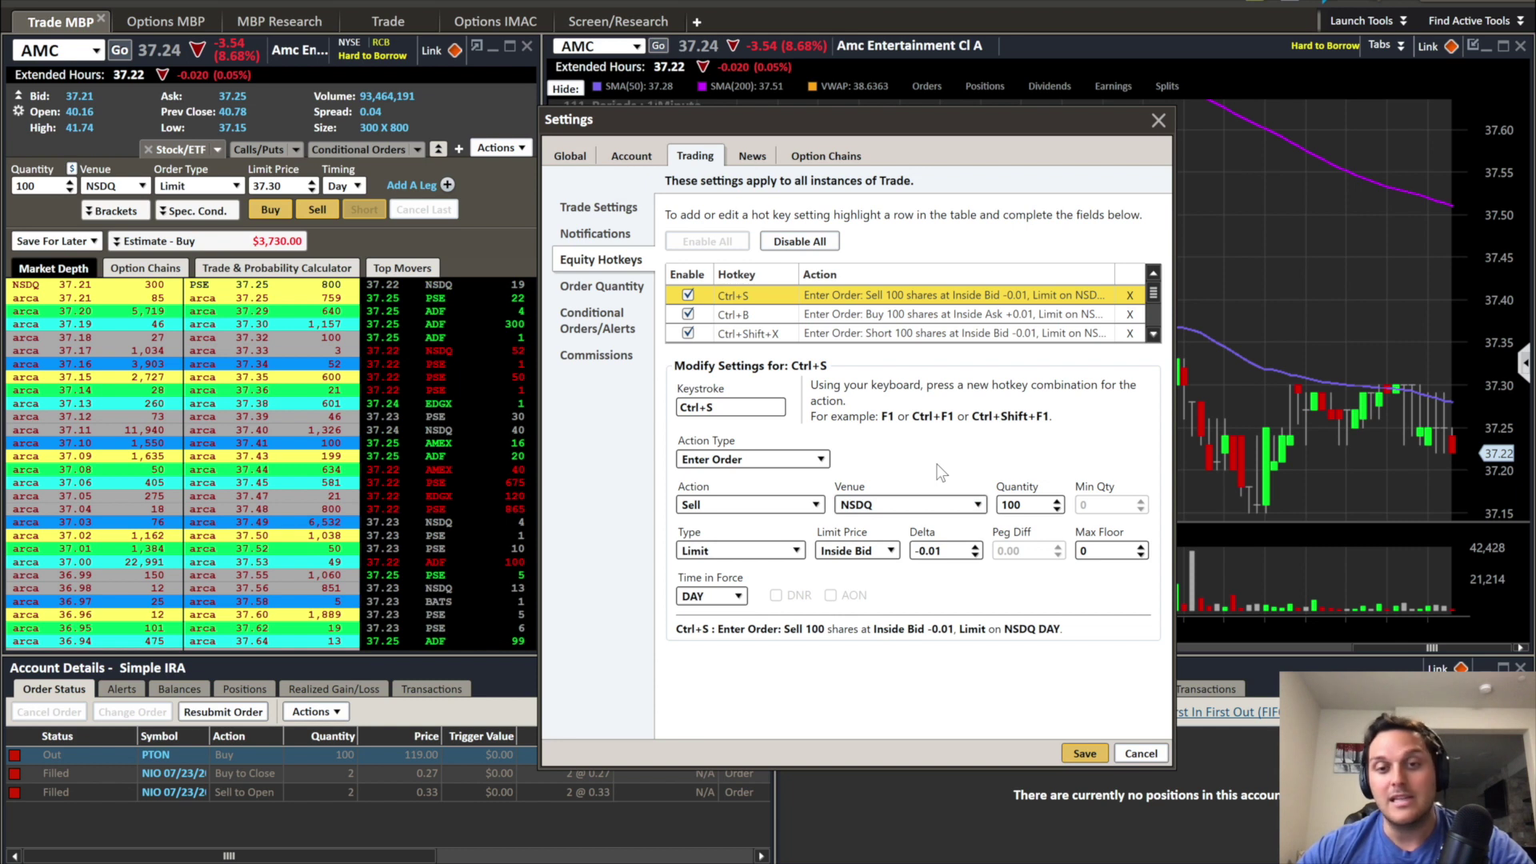
- Try ARCA as the Ctrl+S hotkey venue, then return it to NSDQ
{"action": "left_click", "coordinate": [853, 510]}
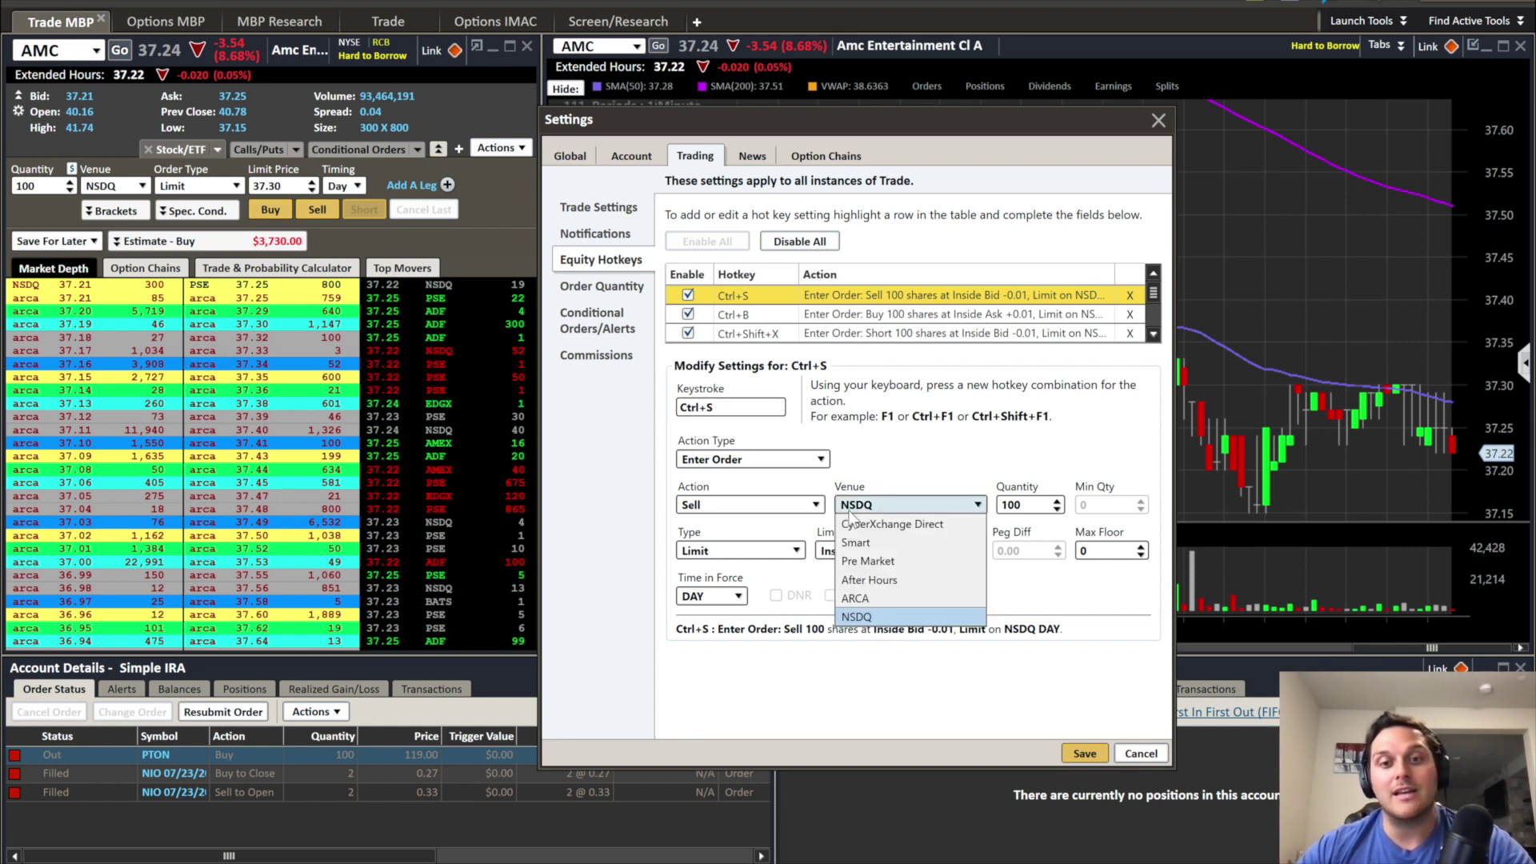
{"action": "left_click", "coordinate": [857, 618]}
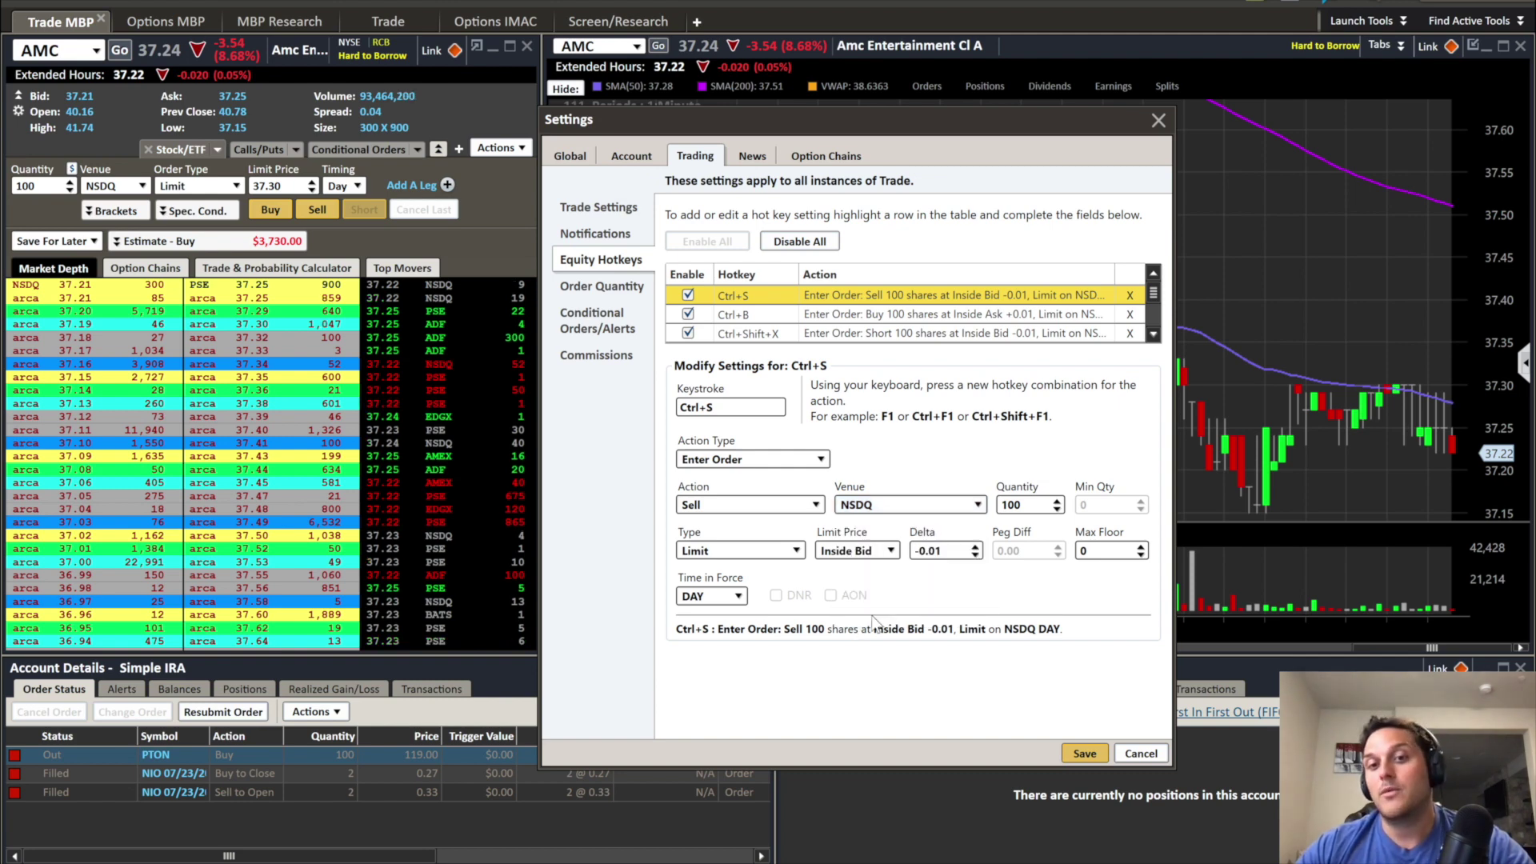
{"action": "left_click", "coordinate": [858, 511]}
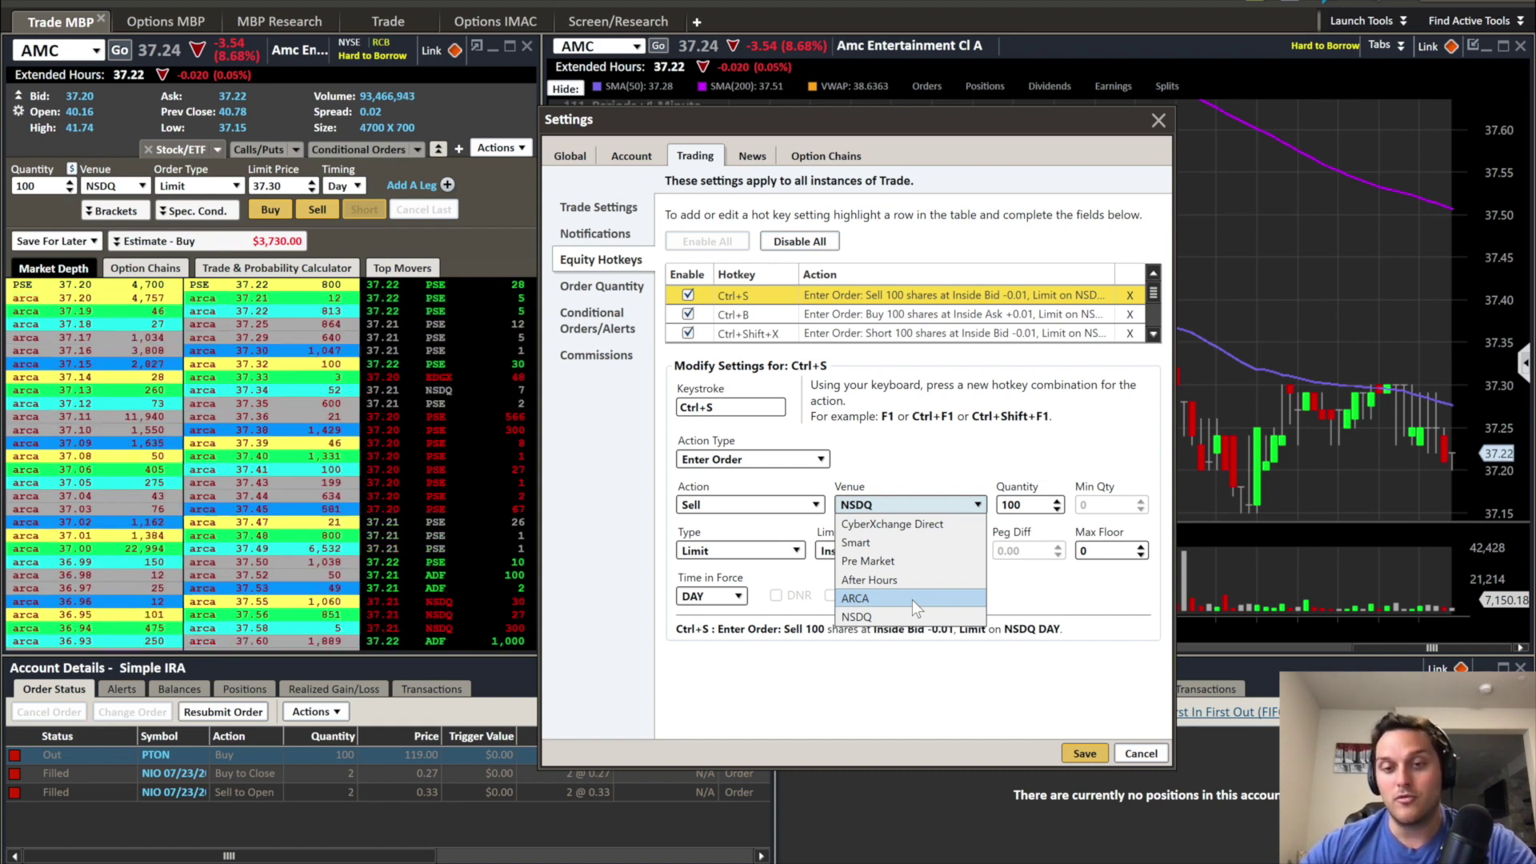
{"action": "left_click", "coordinate": [913, 601]}
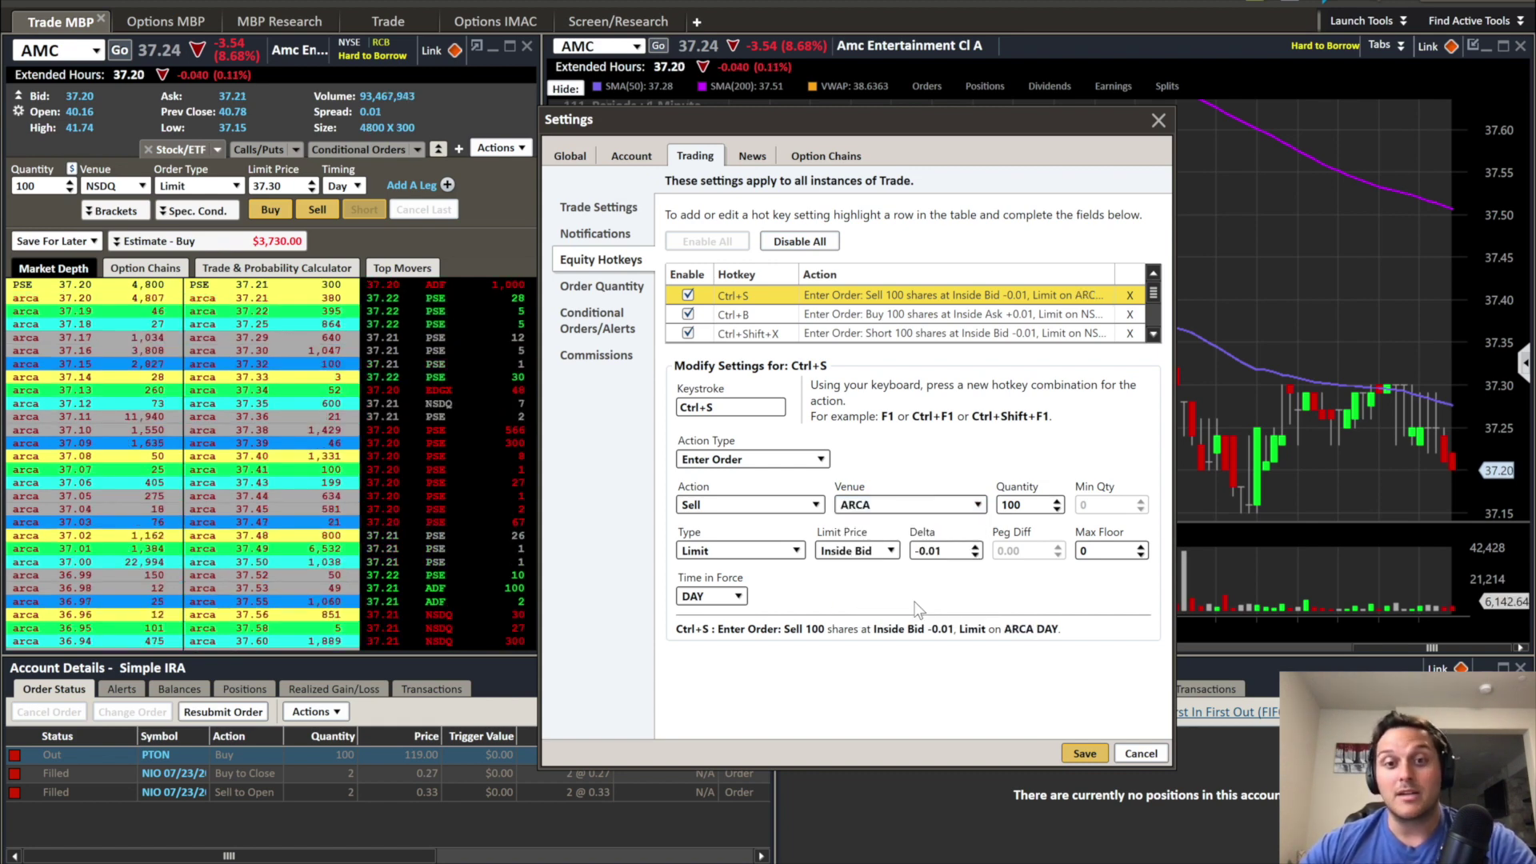
{"action": "left_click", "coordinate": [938, 505]}
{"action": "left_click", "coordinate": [873, 626]}
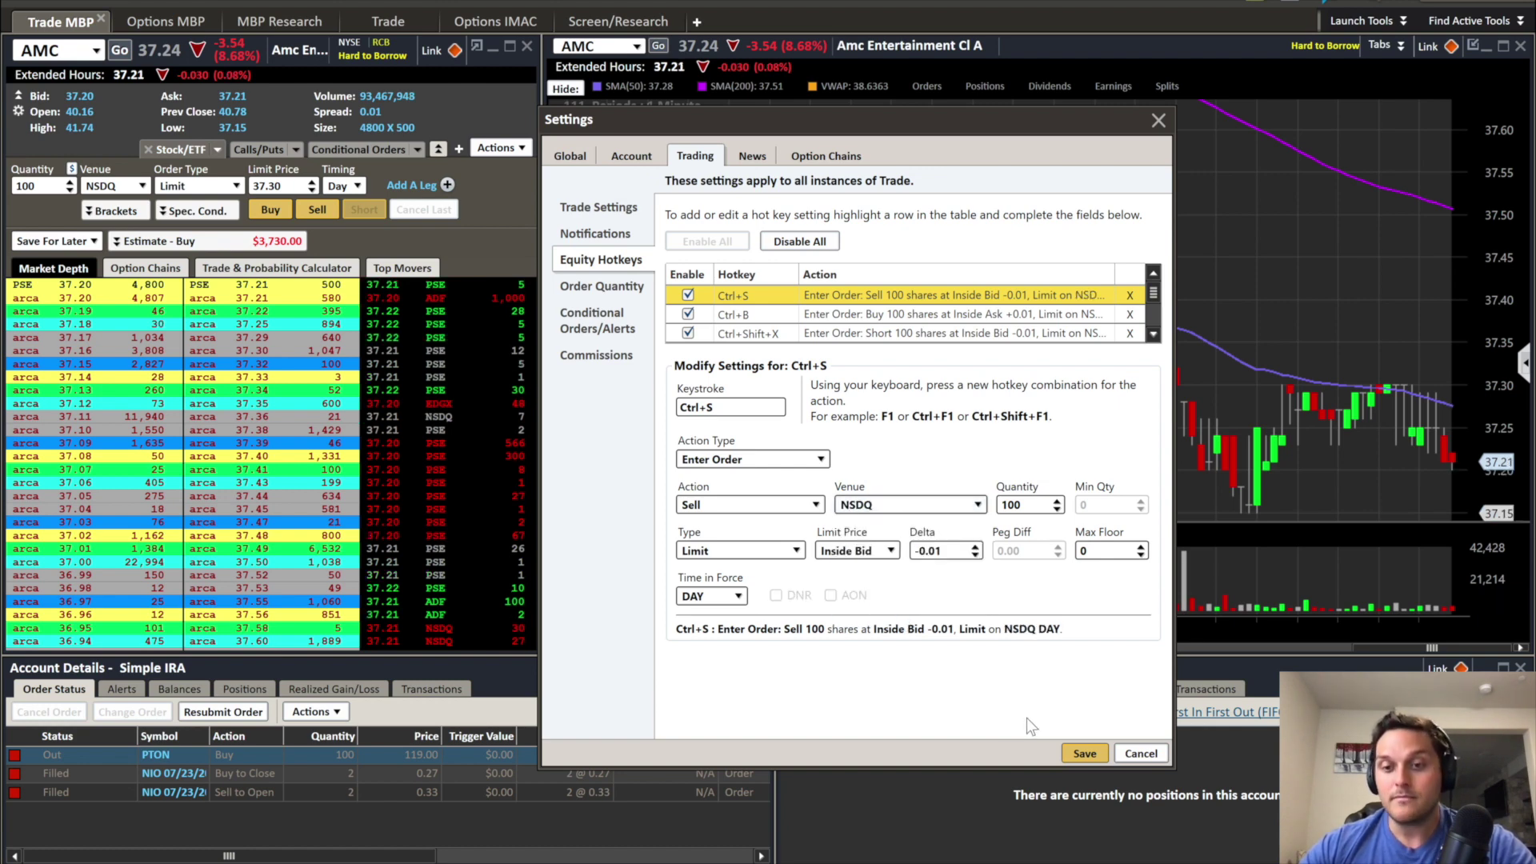
- Close Settings and cycle the AMC ticket's venue through ARCA and Smart back to NSDQ
{"action": "left_click", "coordinate": [1128, 753]}
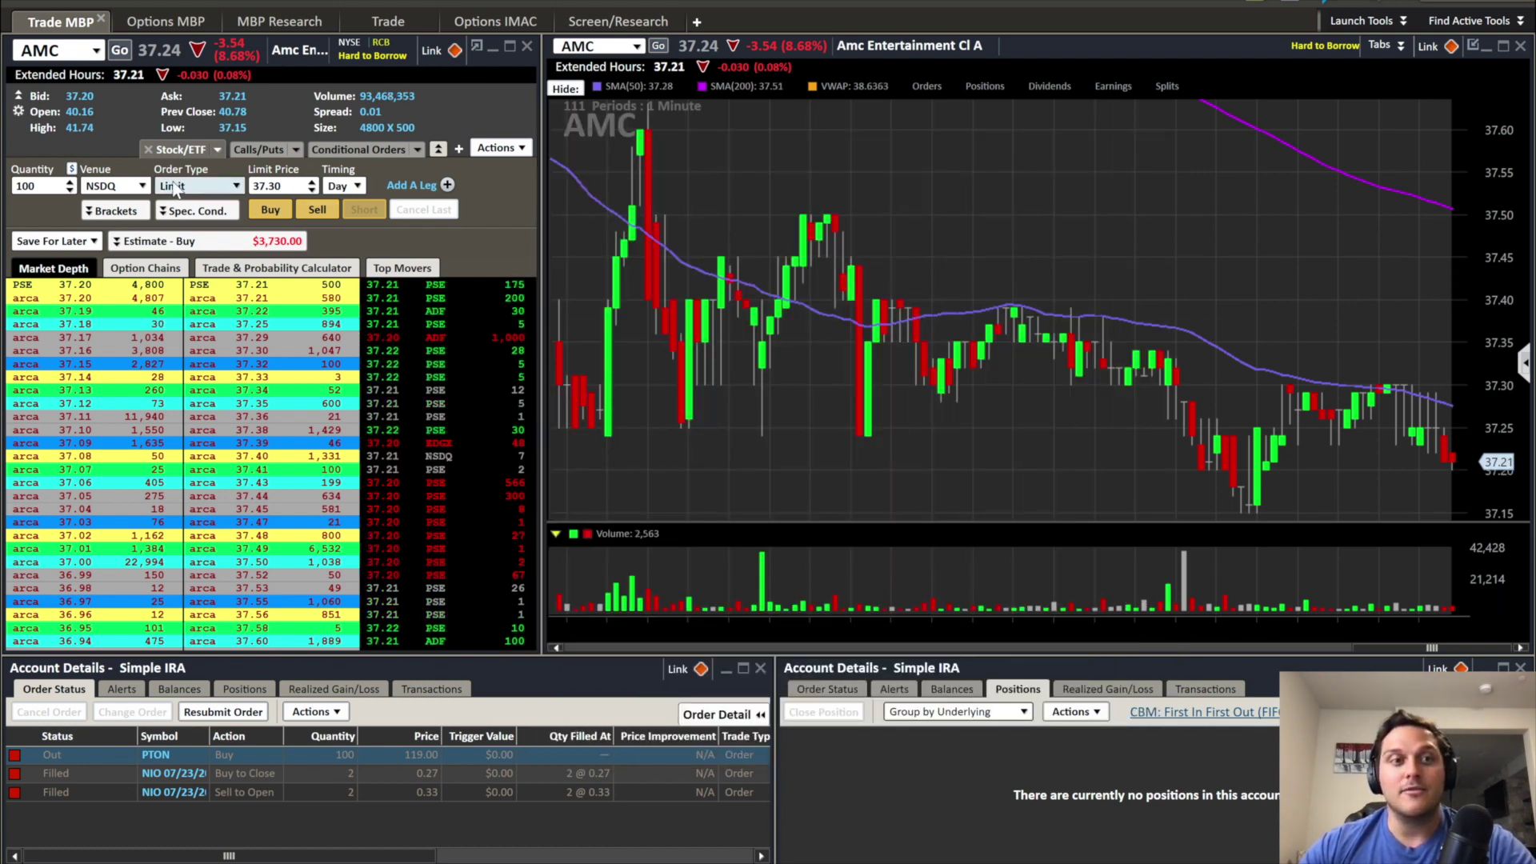
{"action": "left_click", "coordinate": [120, 186]}
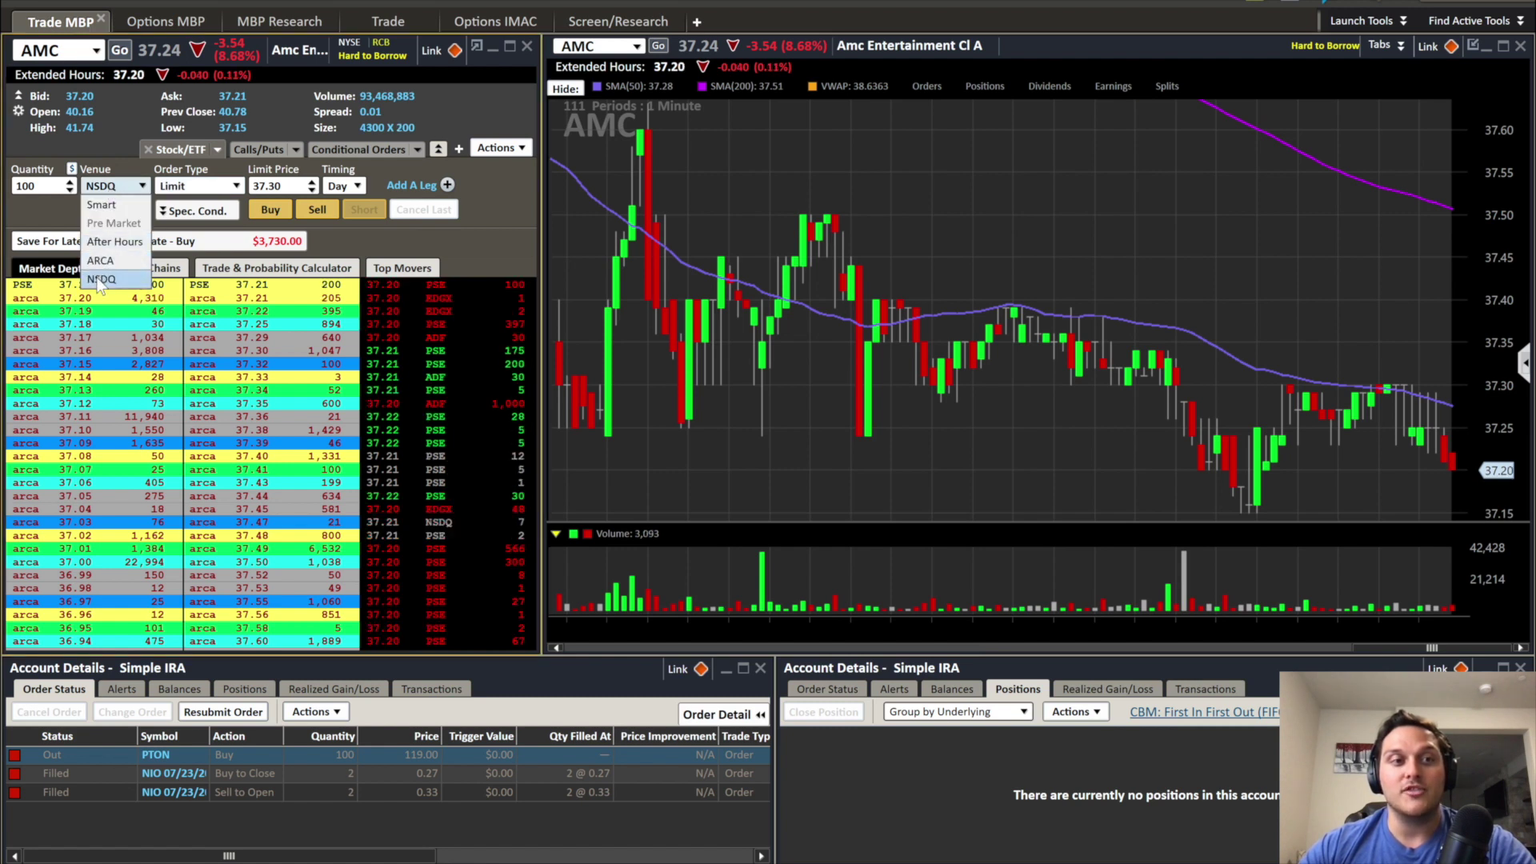
{"action": "left_click", "coordinate": [101, 280]}
{"action": "left_click", "coordinate": [108, 188]}
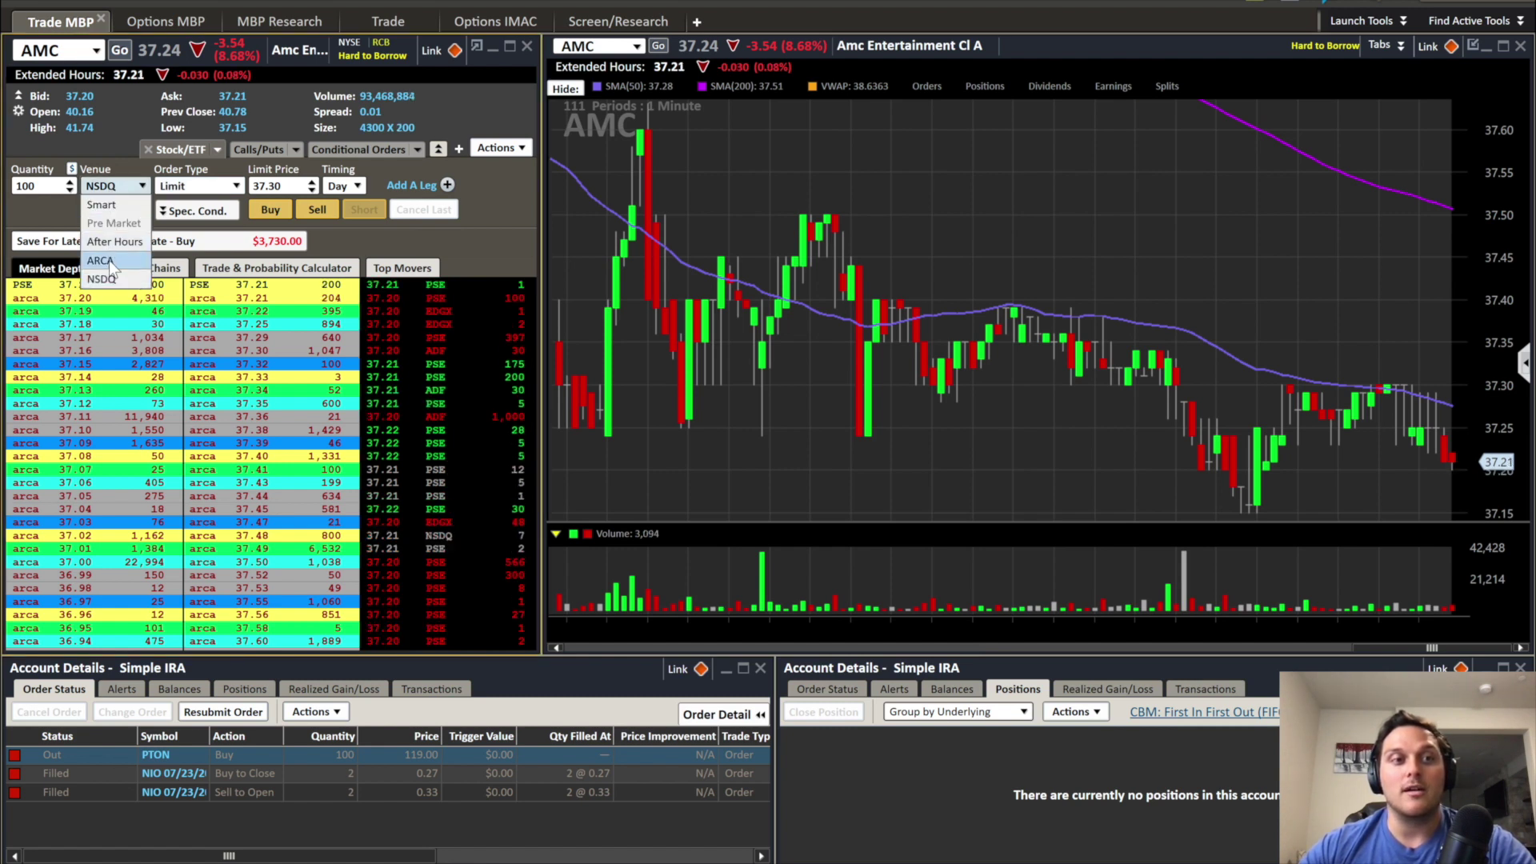
{"action": "left_click", "coordinate": [109, 261]}
{"action": "left_click", "coordinate": [120, 189]}
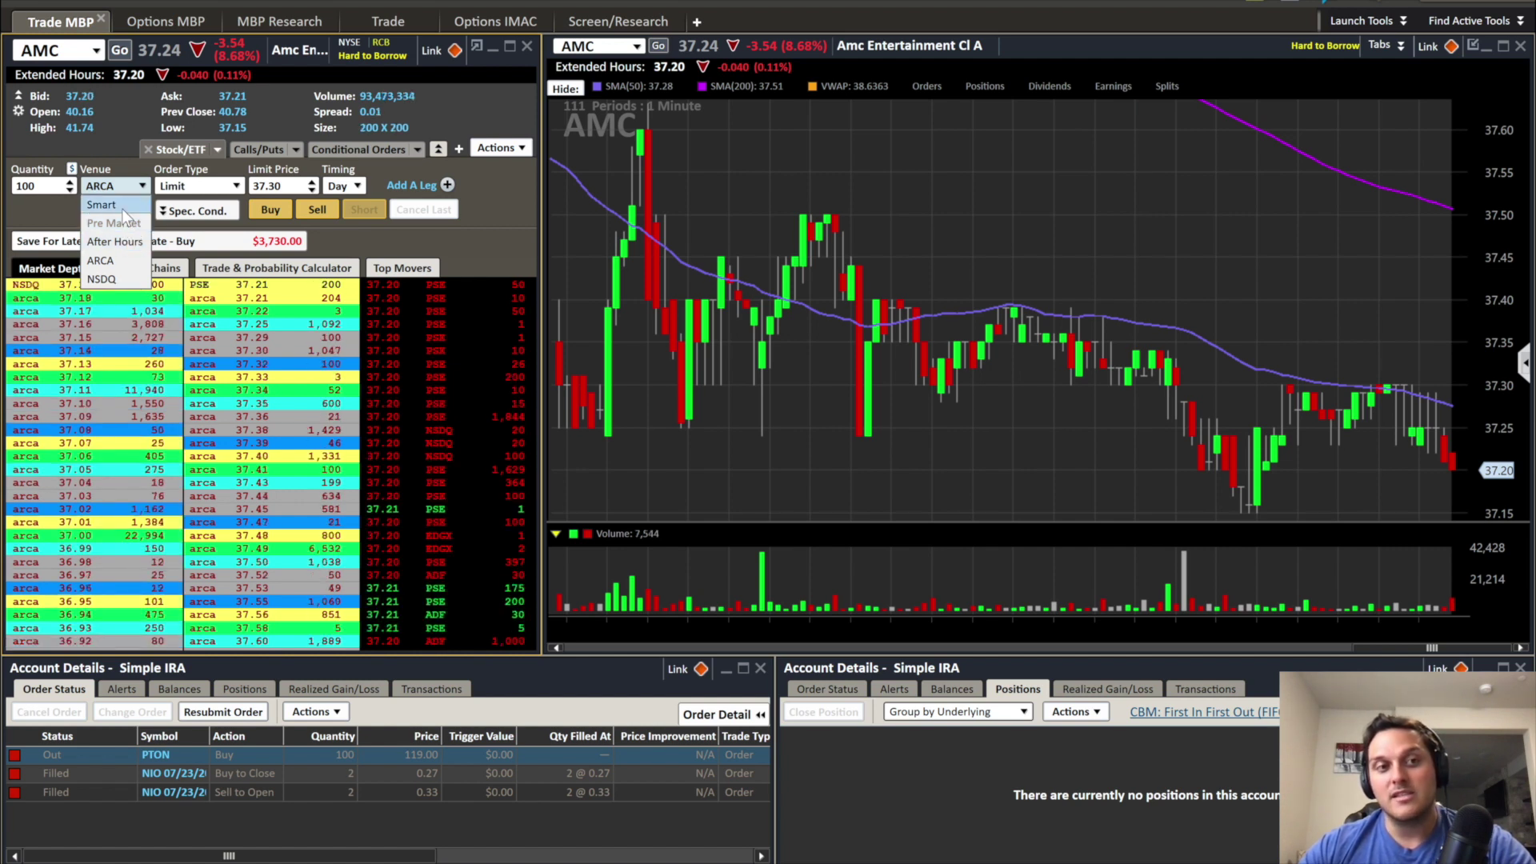
{"action": "left_click", "coordinate": [122, 207]}
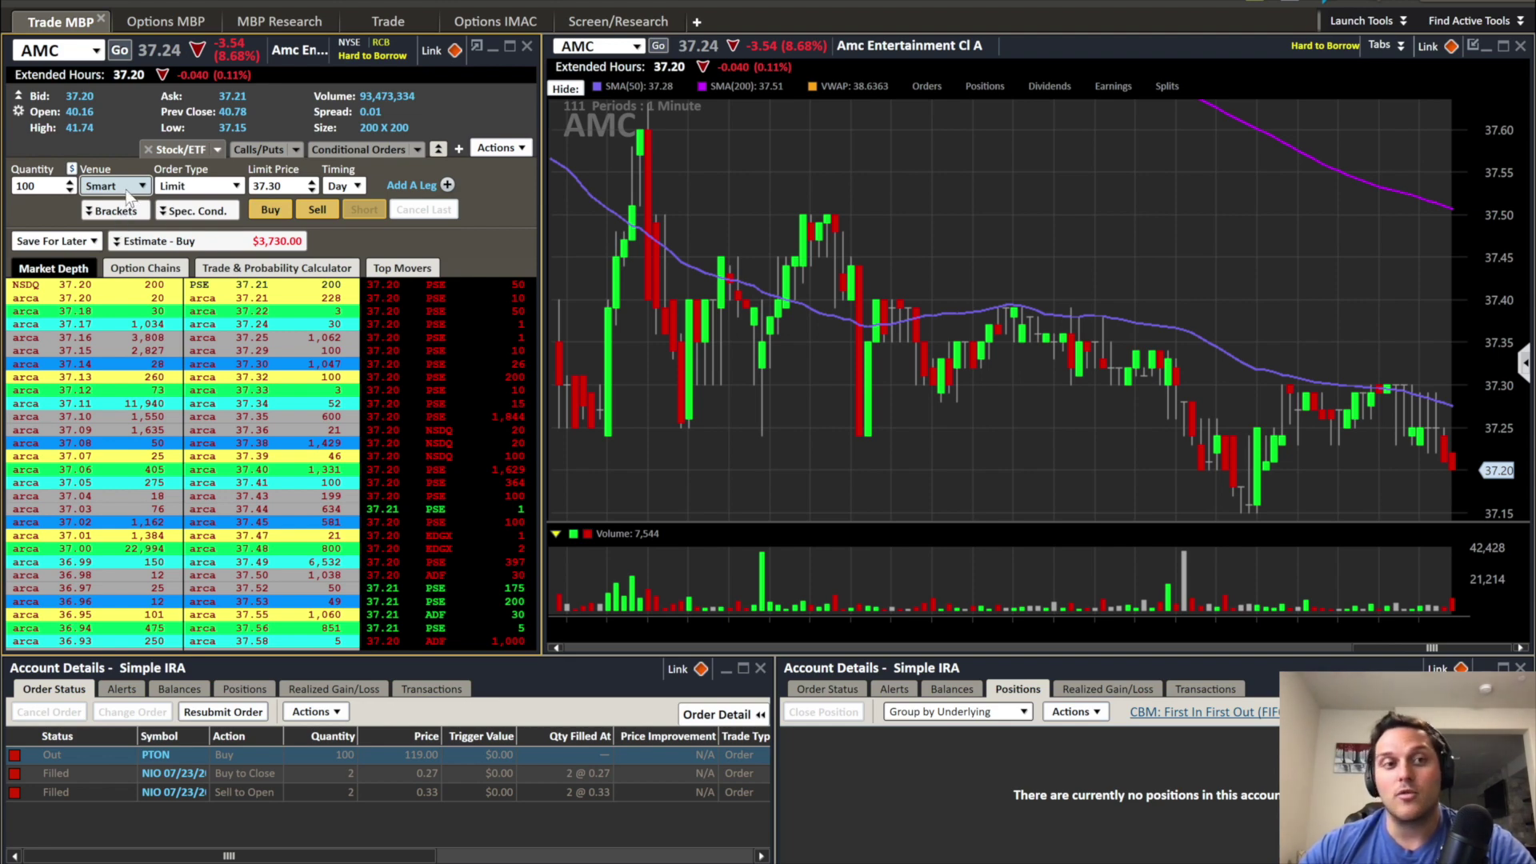
{"action": "left_click", "coordinate": [127, 192]}
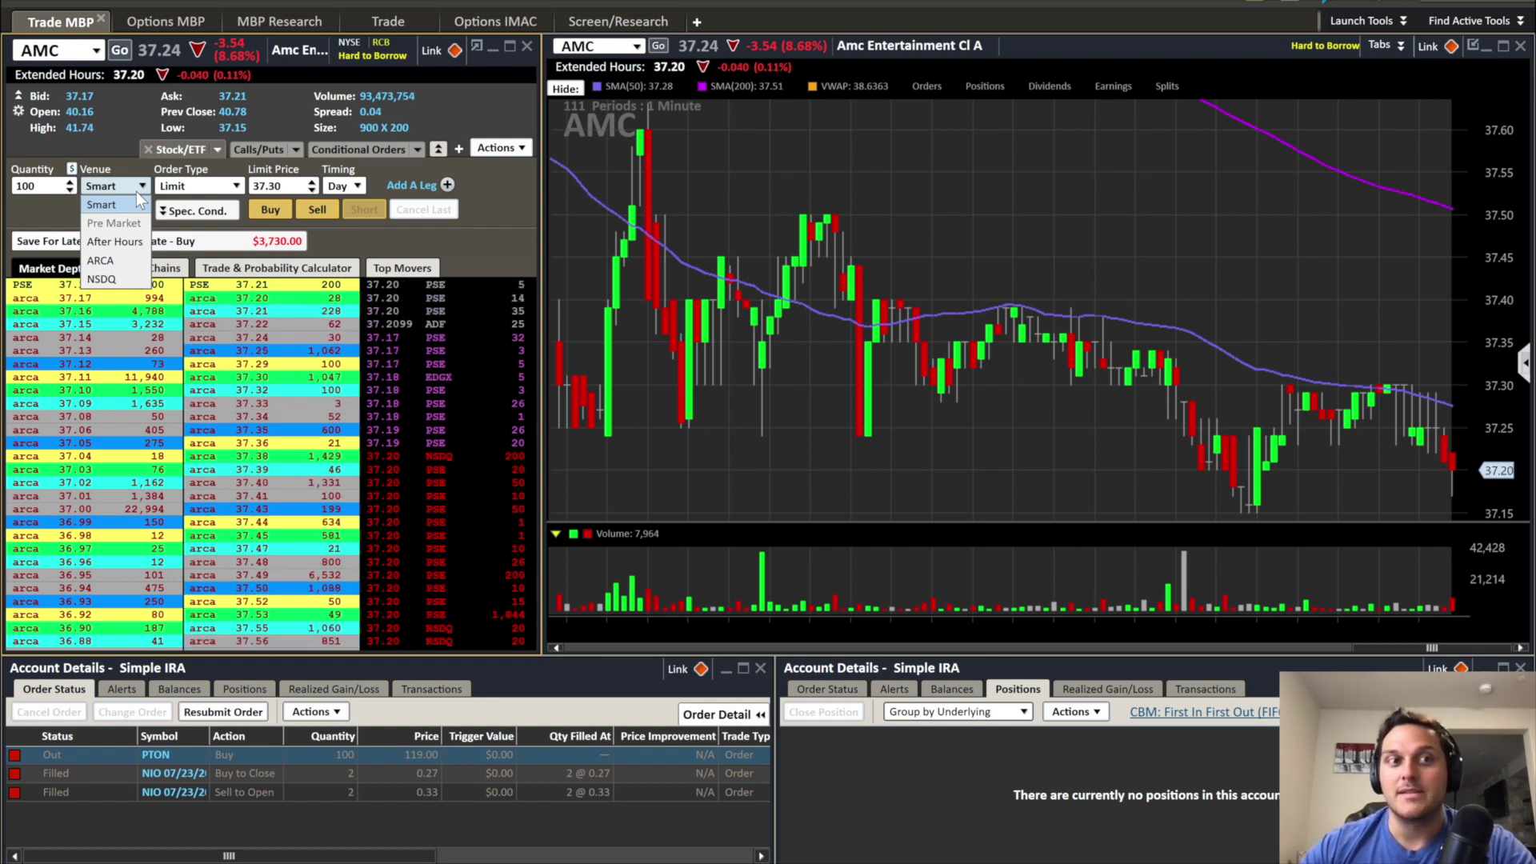
{"action": "left_click", "coordinate": [104, 278]}
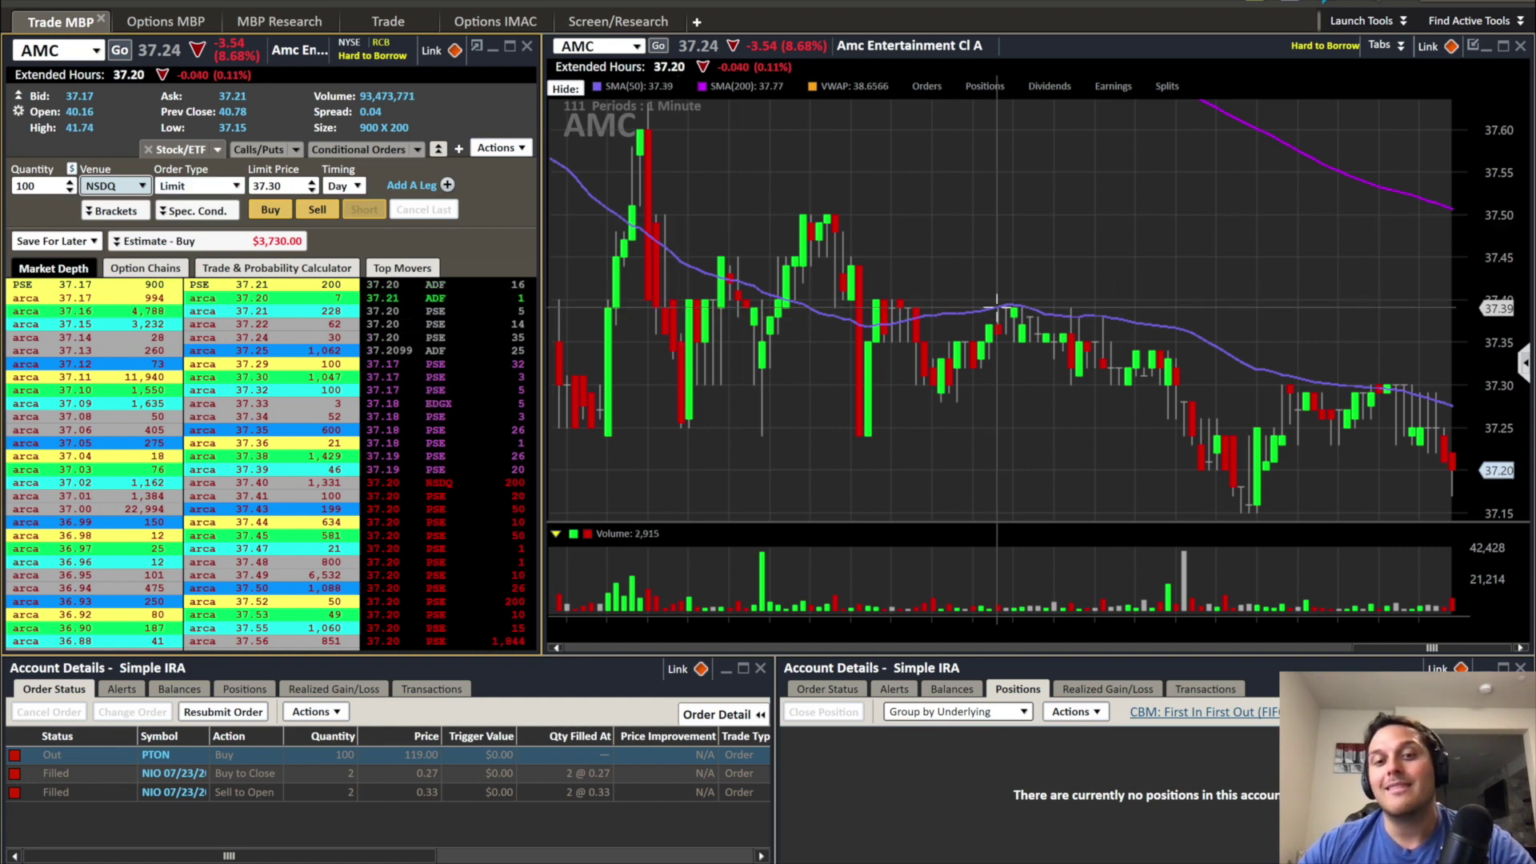
{"action": "left_click", "coordinate": [60, 2]}
- Reopen Settings, move it aside to uncover market depth, and show Trading > Equity Hotkeys
{"action": "left_click", "coordinate": [84, 16]}
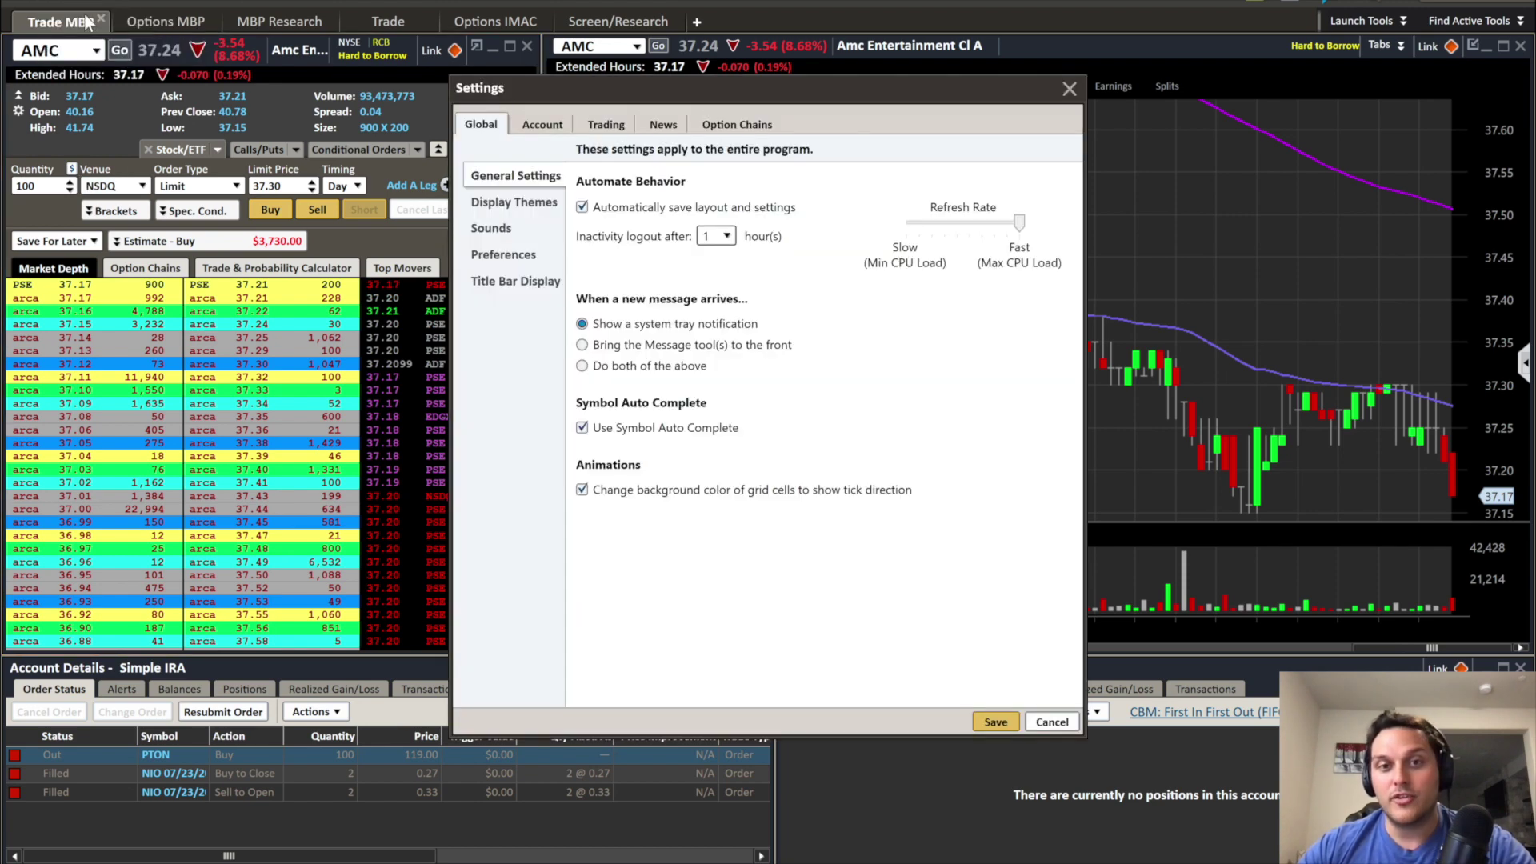
{"action": "left_click_drag", "start_coordinate": [800, 88], "coordinate": [871, 99]}
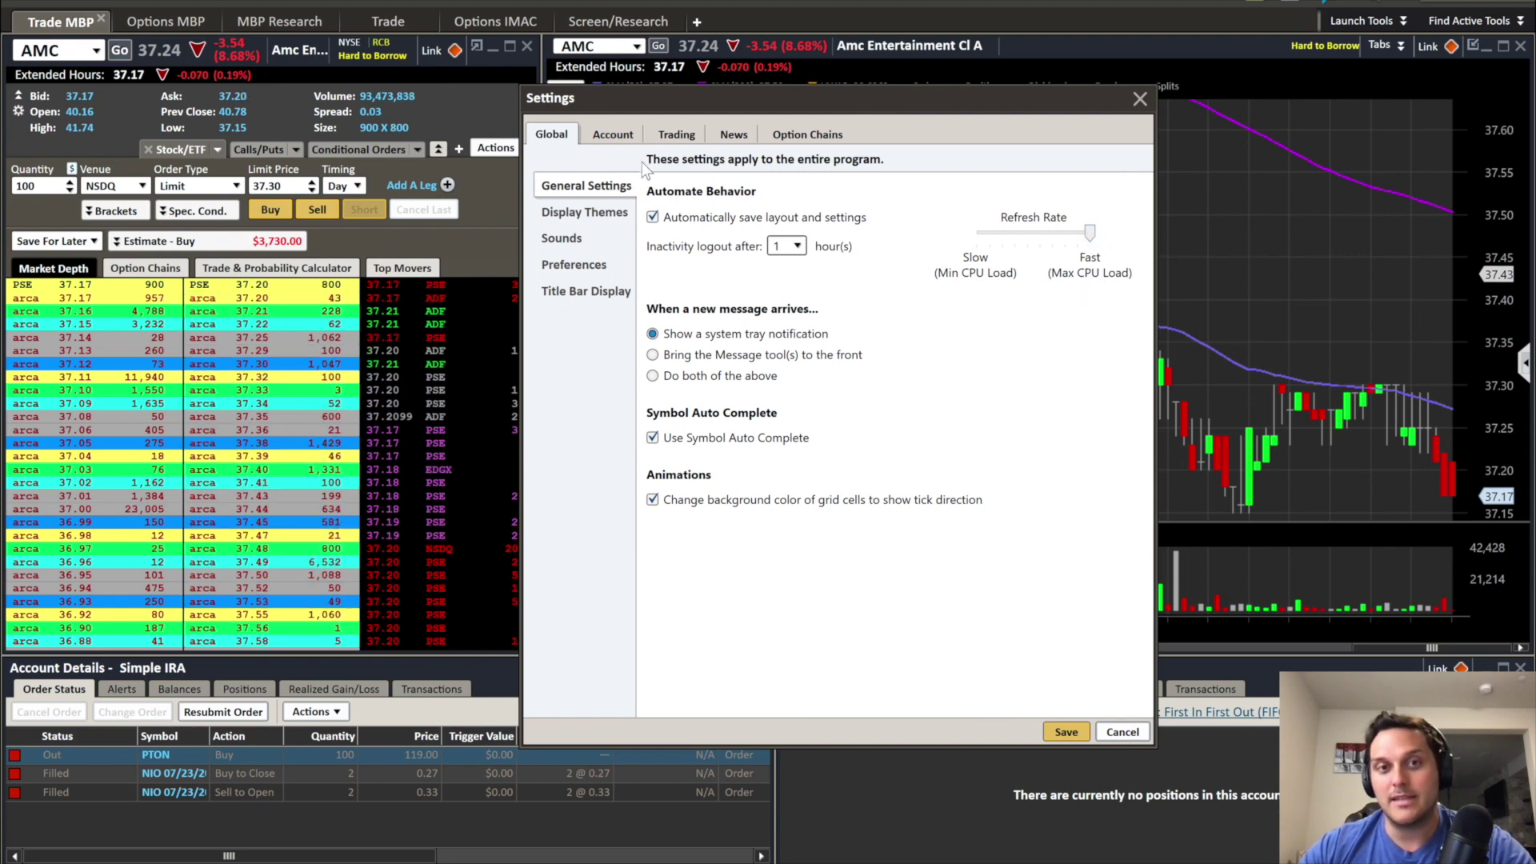
{"action": "left_click", "coordinate": [676, 134]}
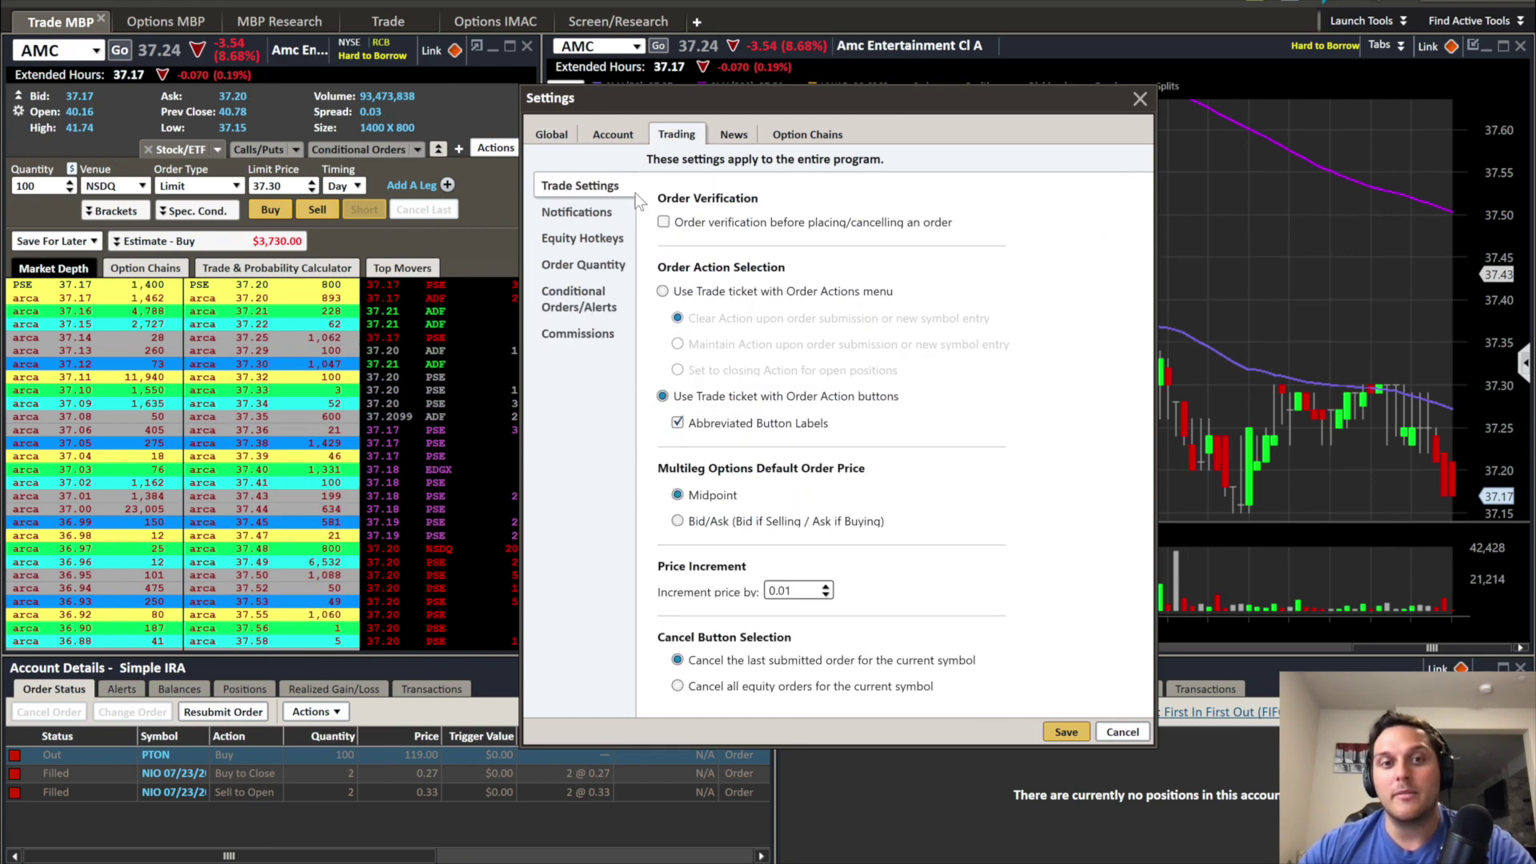
{"action": "left_click", "coordinate": [596, 239]}
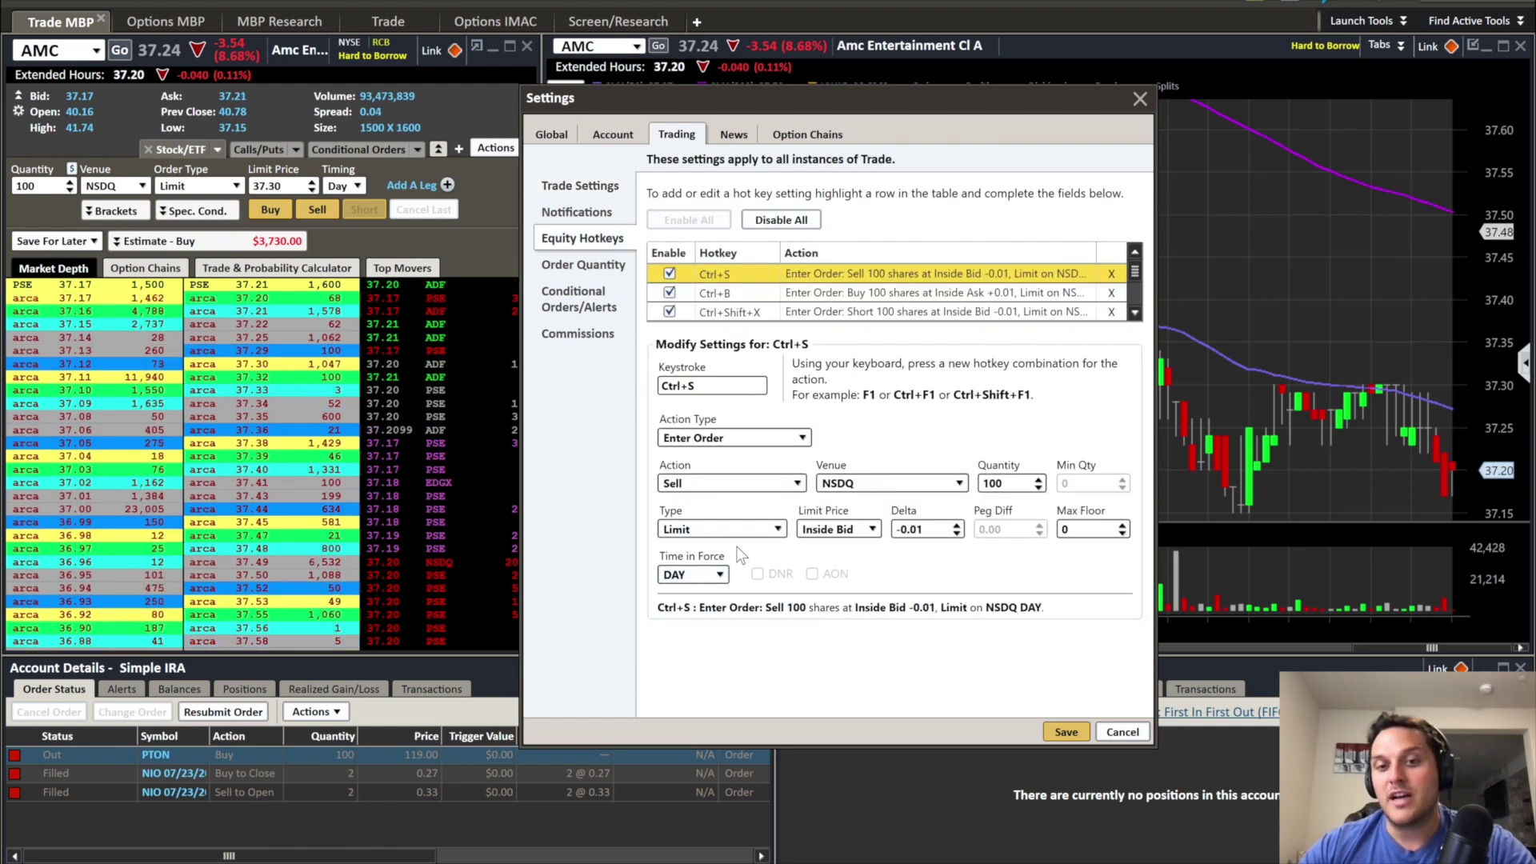
{"action": "left_click", "coordinate": [708, 576]}
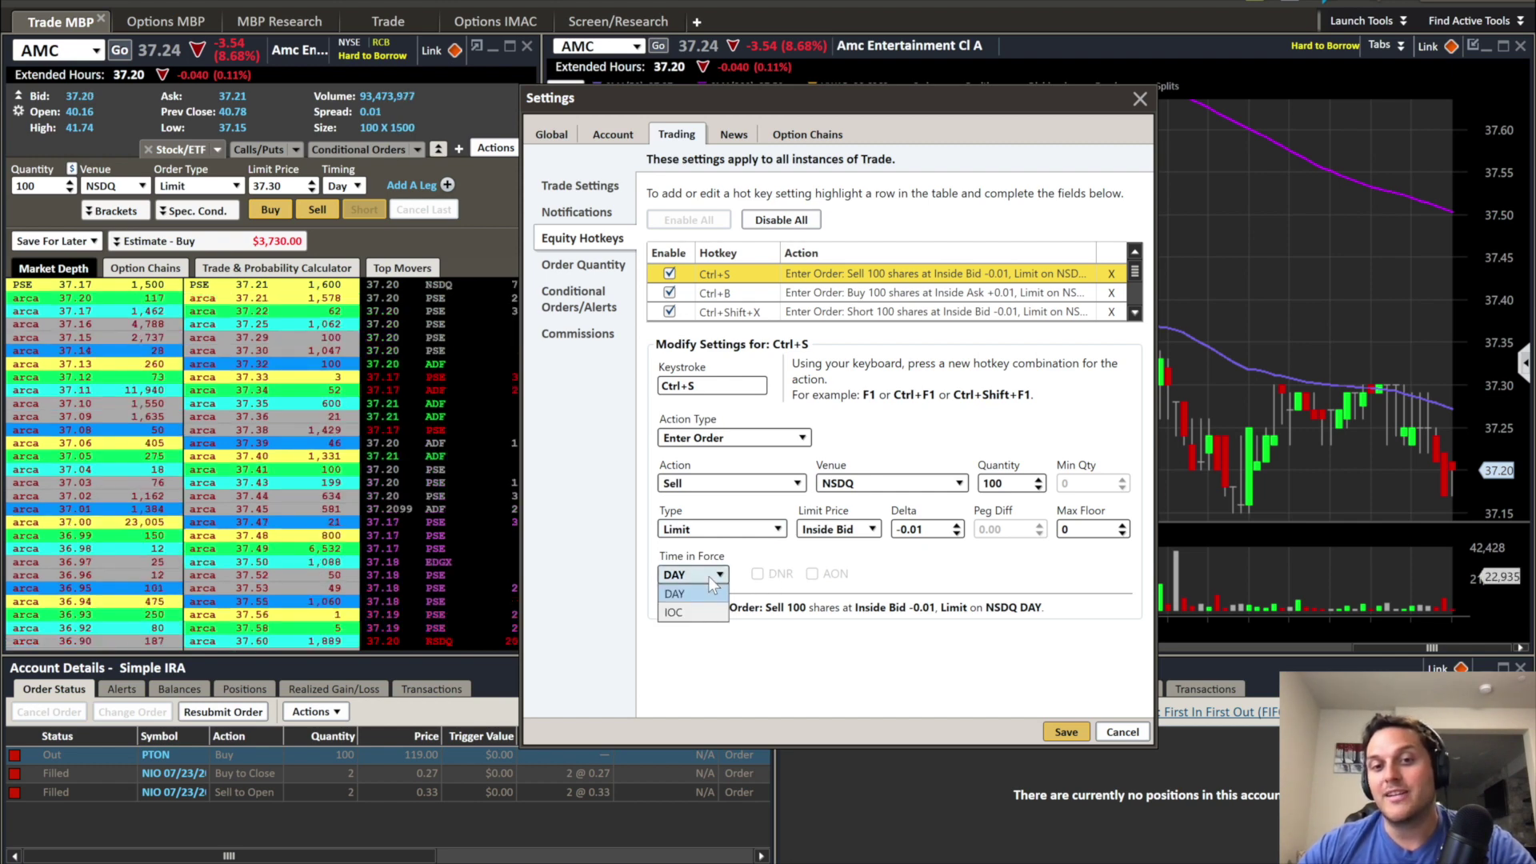
- Set the Ctrl+S hotkey's Time in Force to IOC, keeping the NSDQ limit at bid −0.01
{"action": "left_click", "coordinate": [708, 576]}
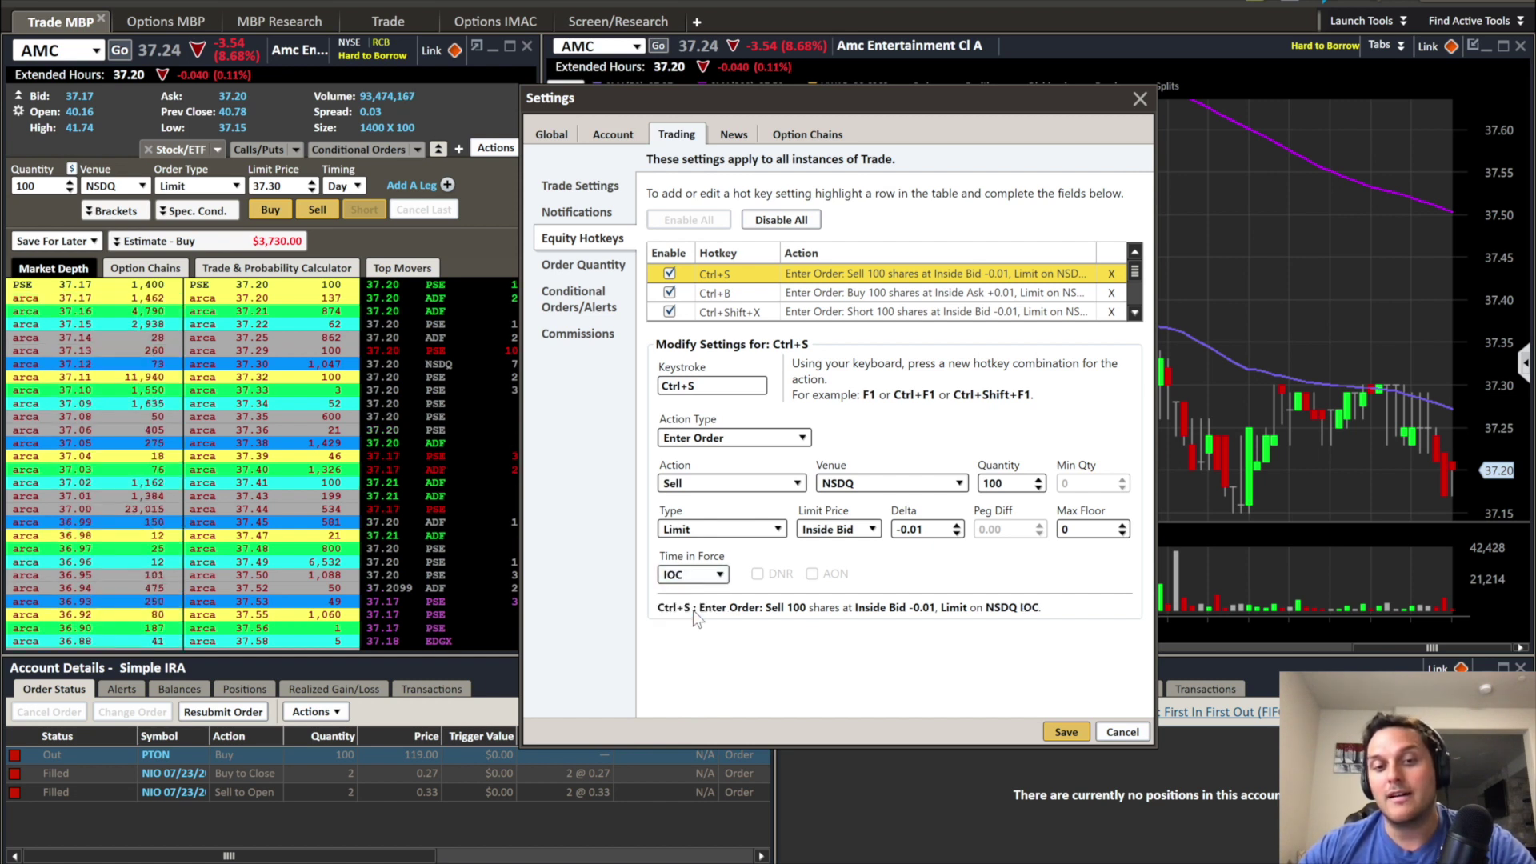
{"action": "left_click", "coordinate": [693, 612]}
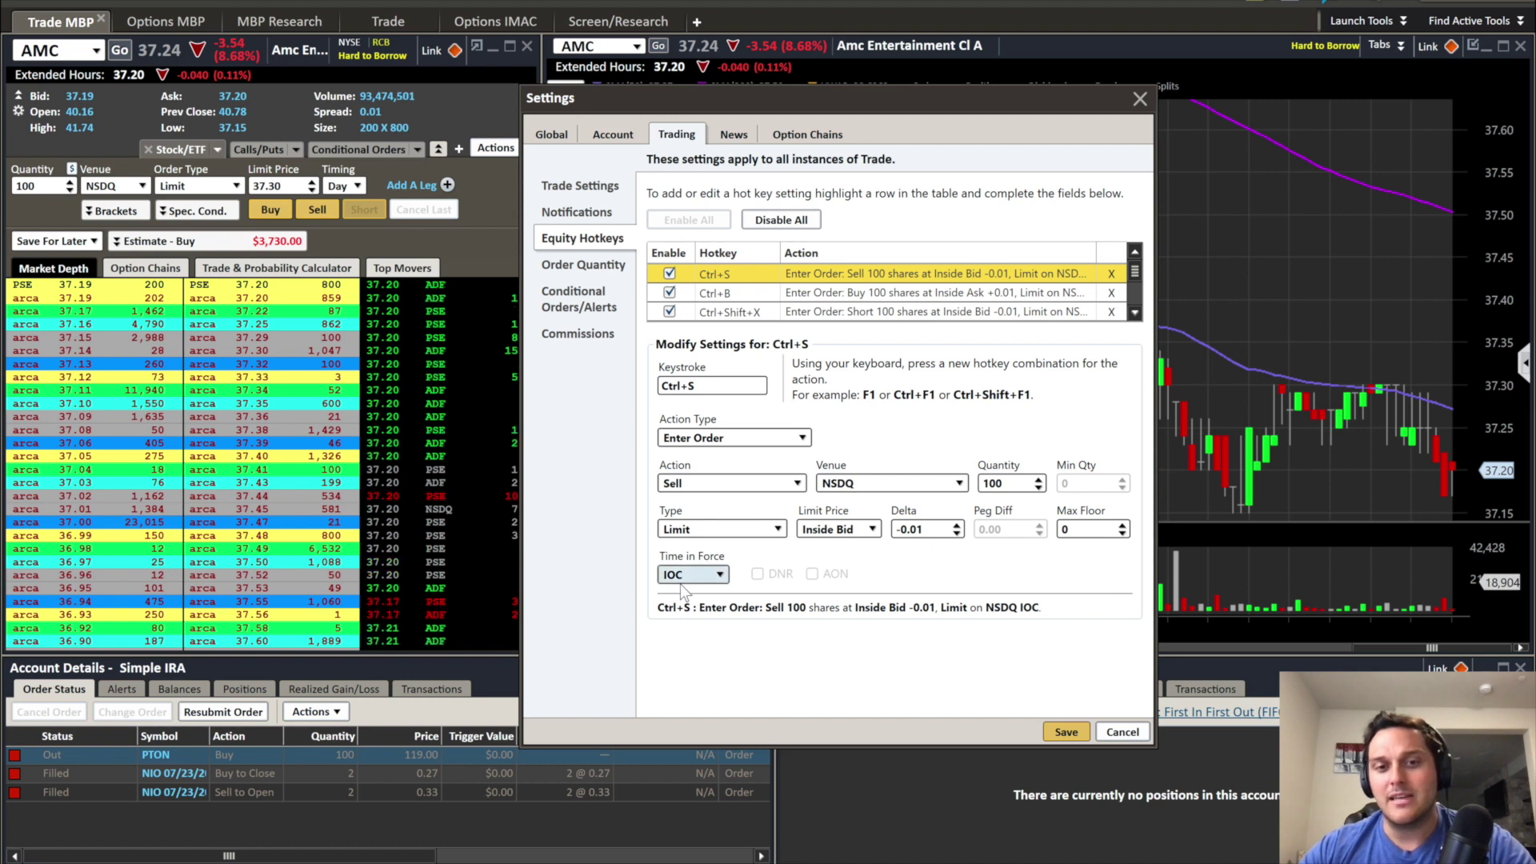
{"action": "left_click", "coordinate": [721, 574]}
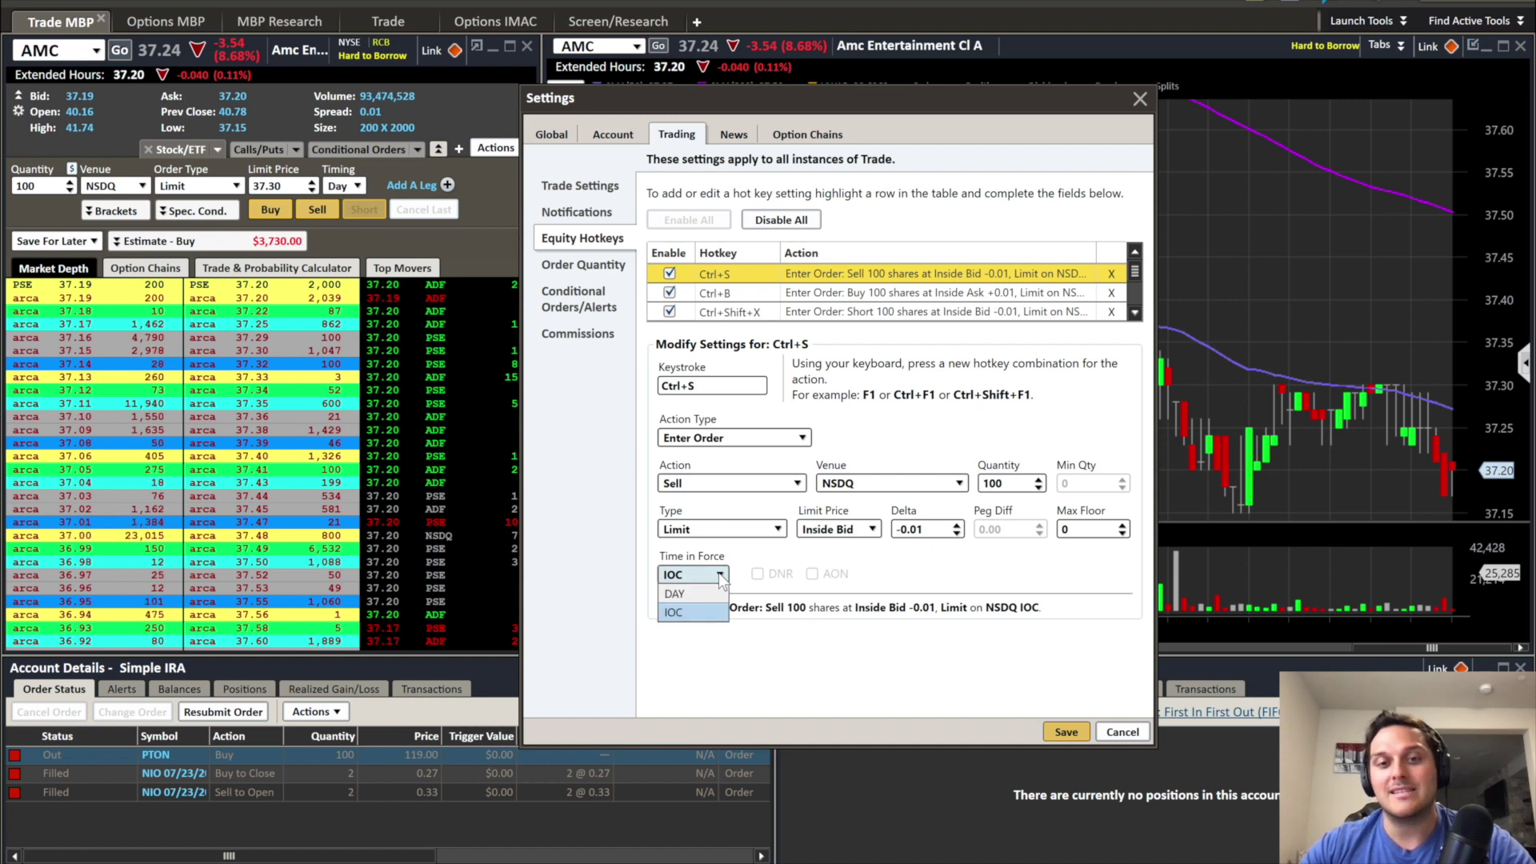
{"action": "left_click", "coordinate": [721, 574]}
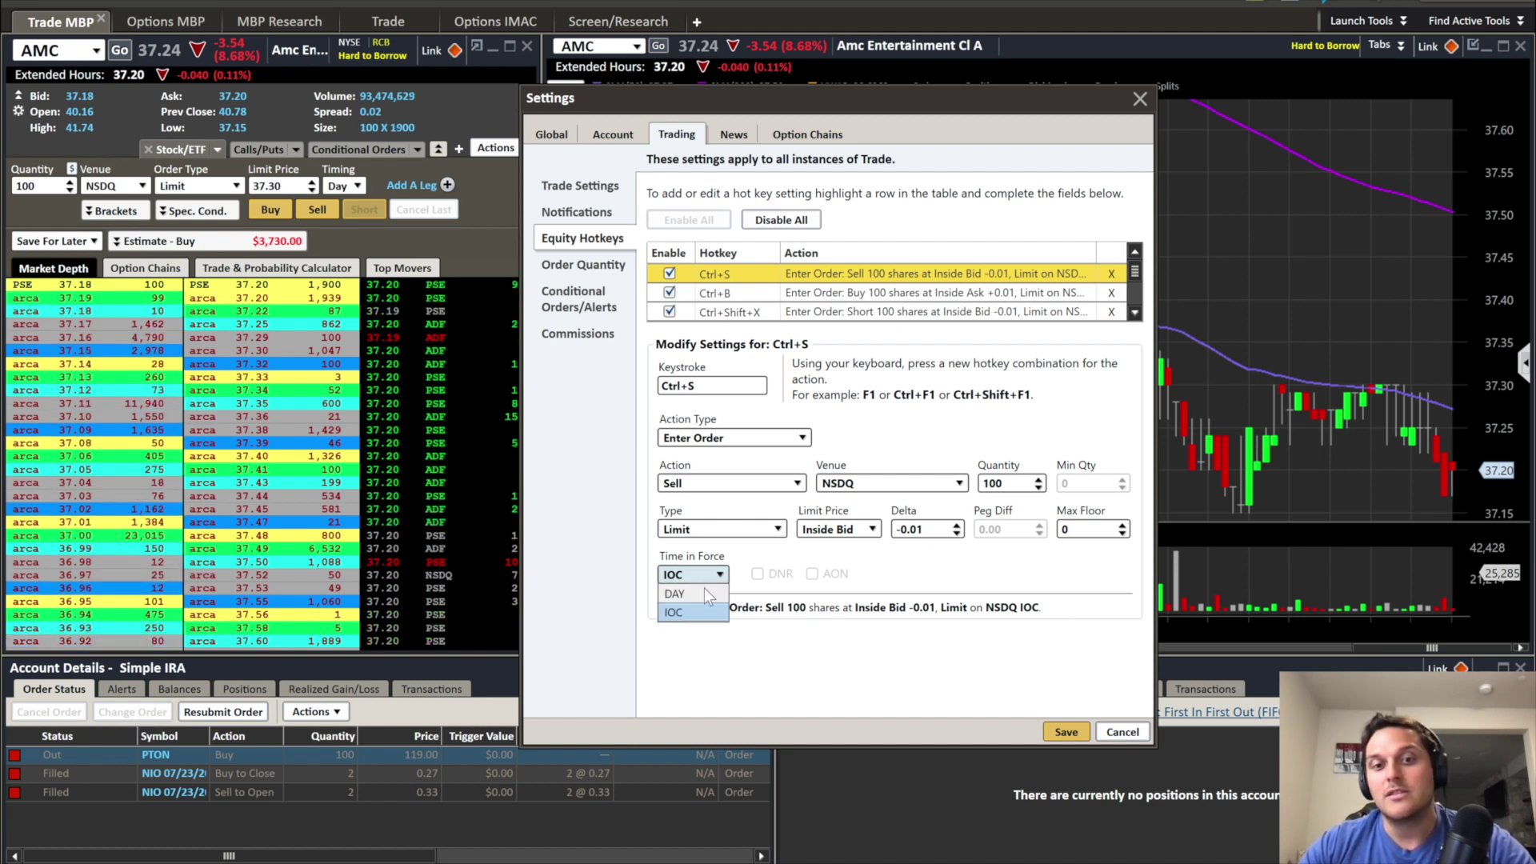
{"action": "left_click", "coordinate": [684, 611]}
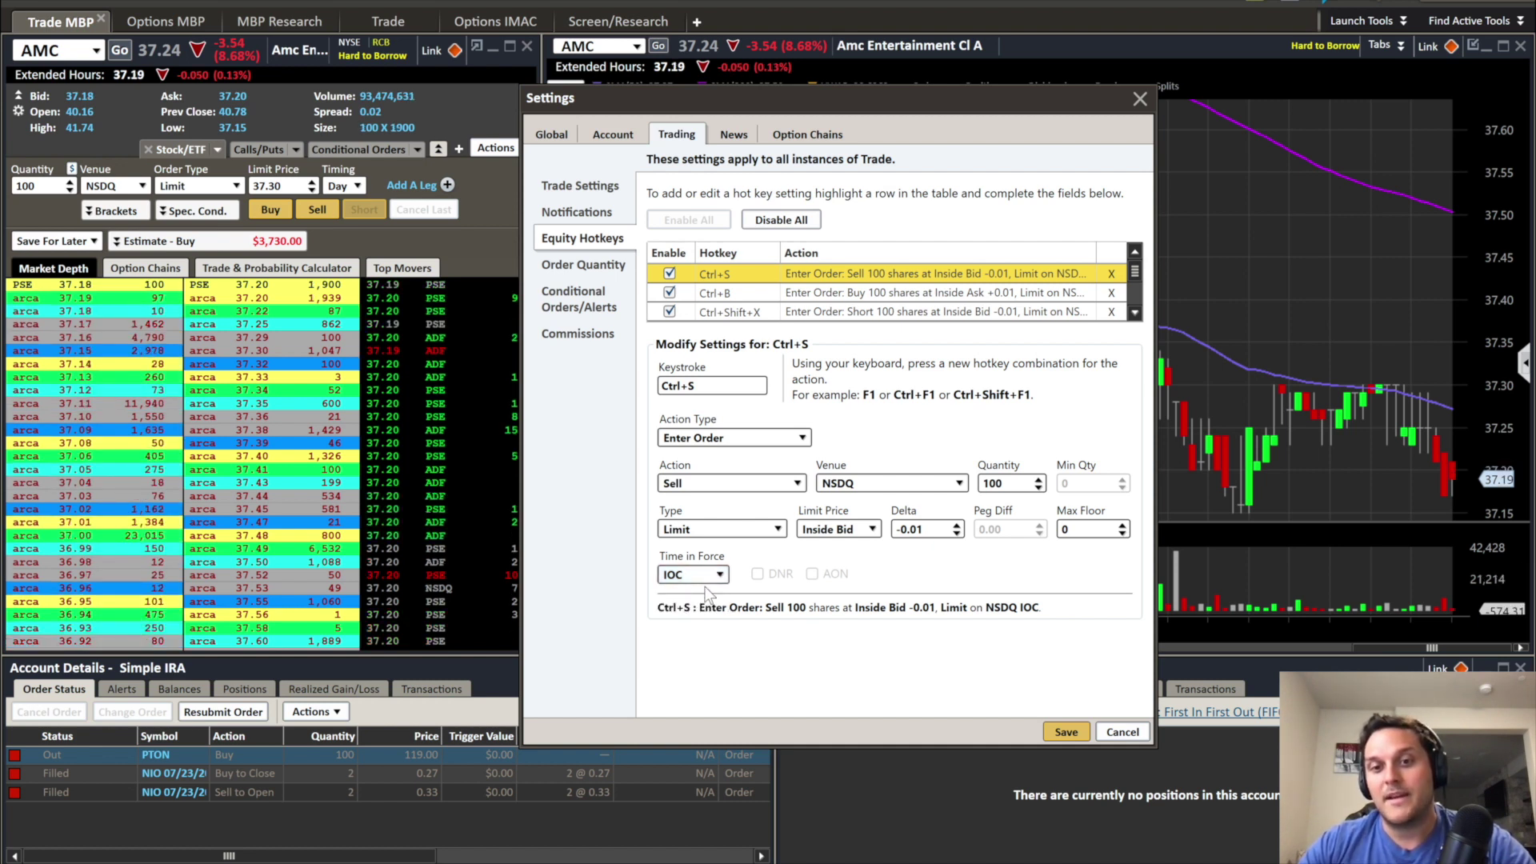
- Browse the Account, News and Option Chain settings tabs, ending back on Trading
{"action": "left_click", "coordinate": [603, 131]}
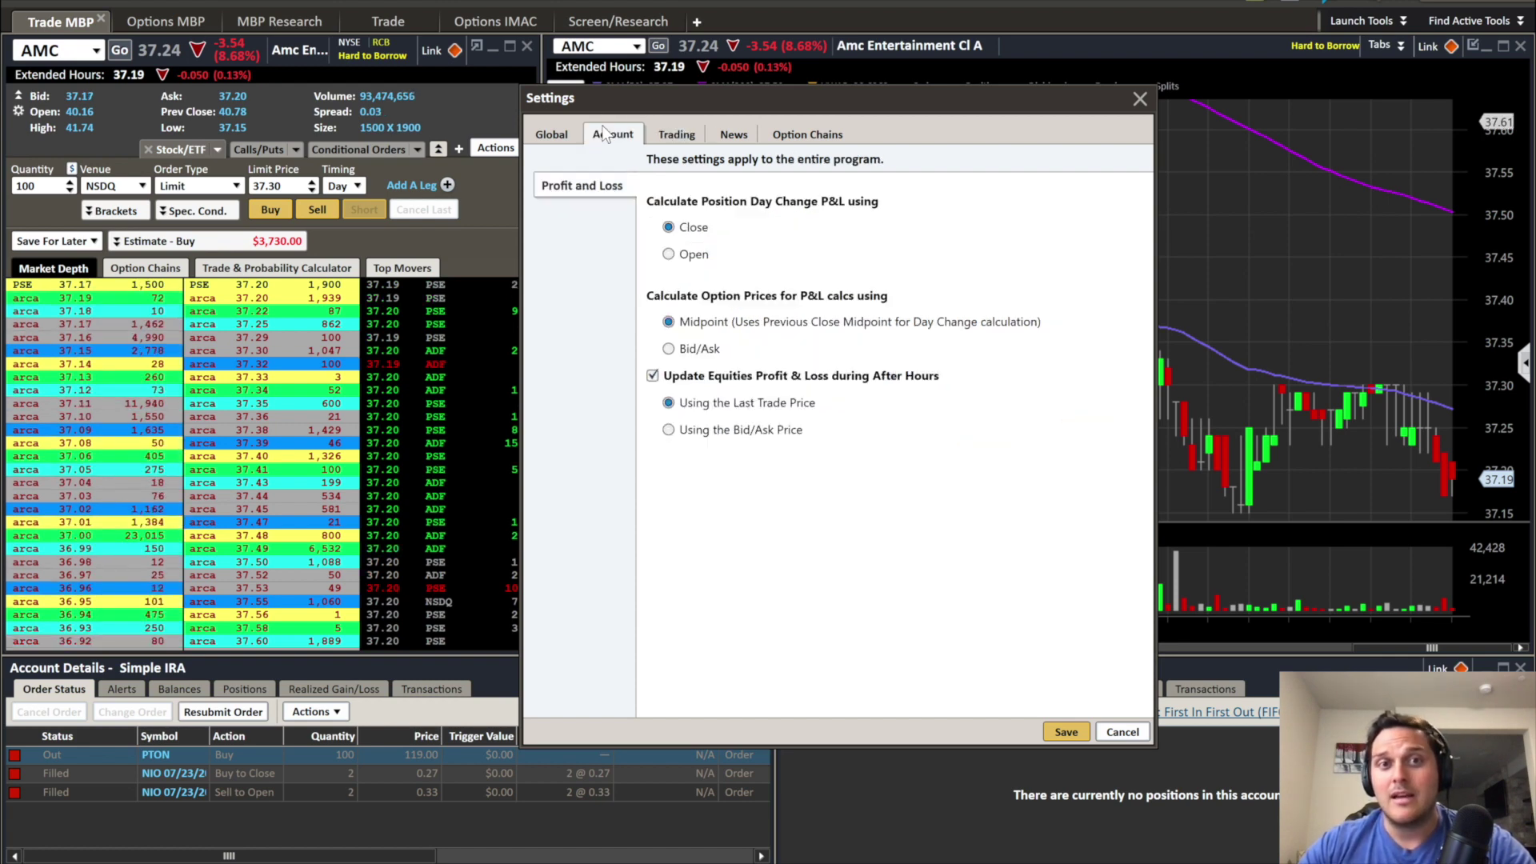
{"action": "left_click", "coordinate": [729, 134]}
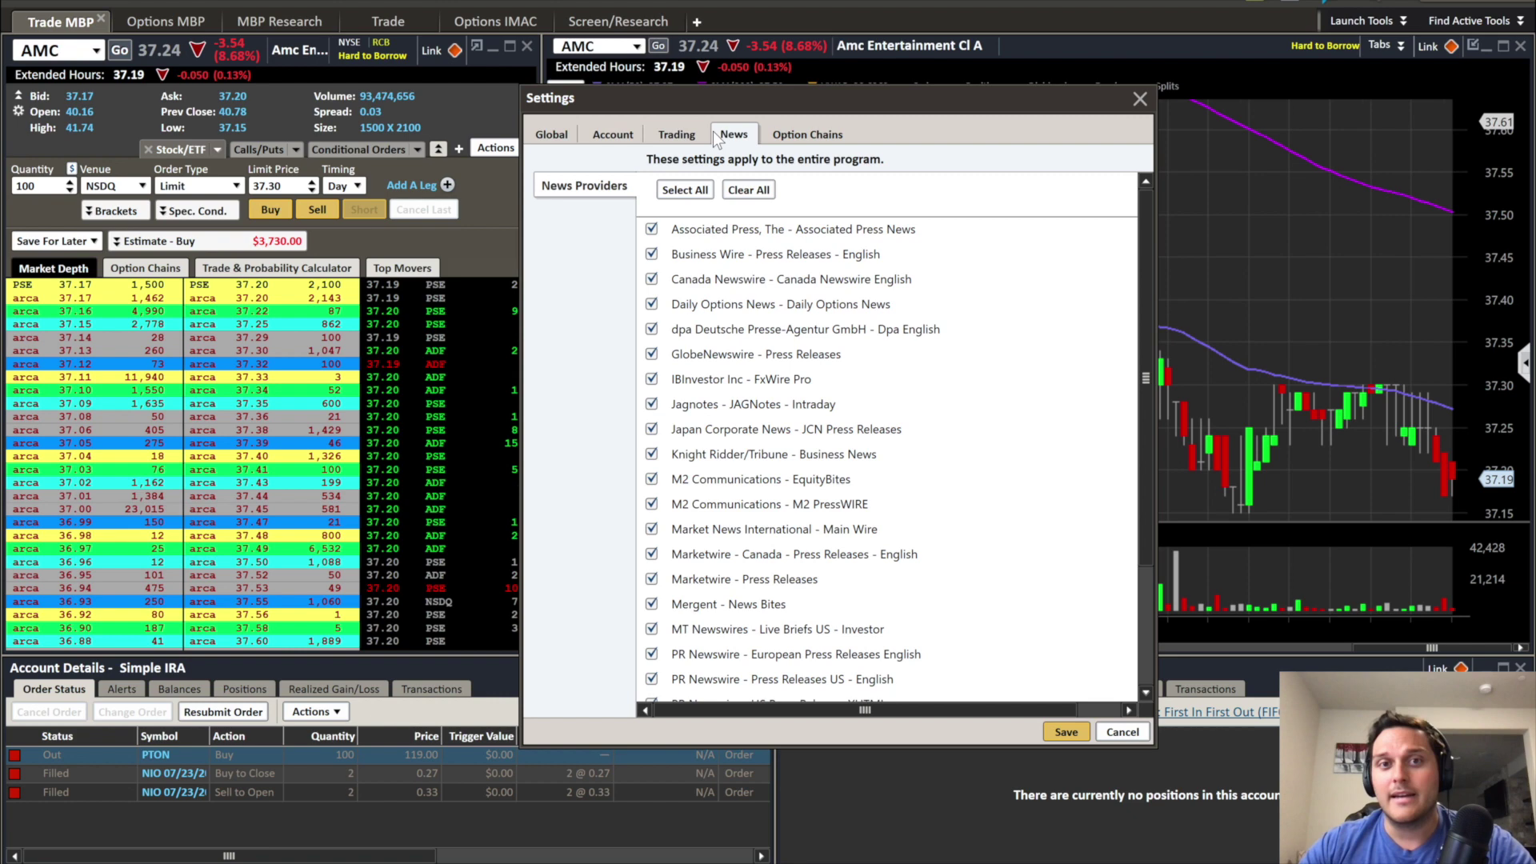
{"action": "left_click", "coordinate": [783, 136]}
{"action": "left_click", "coordinate": [622, 136]}
{"action": "left_click", "coordinate": [655, 136]}
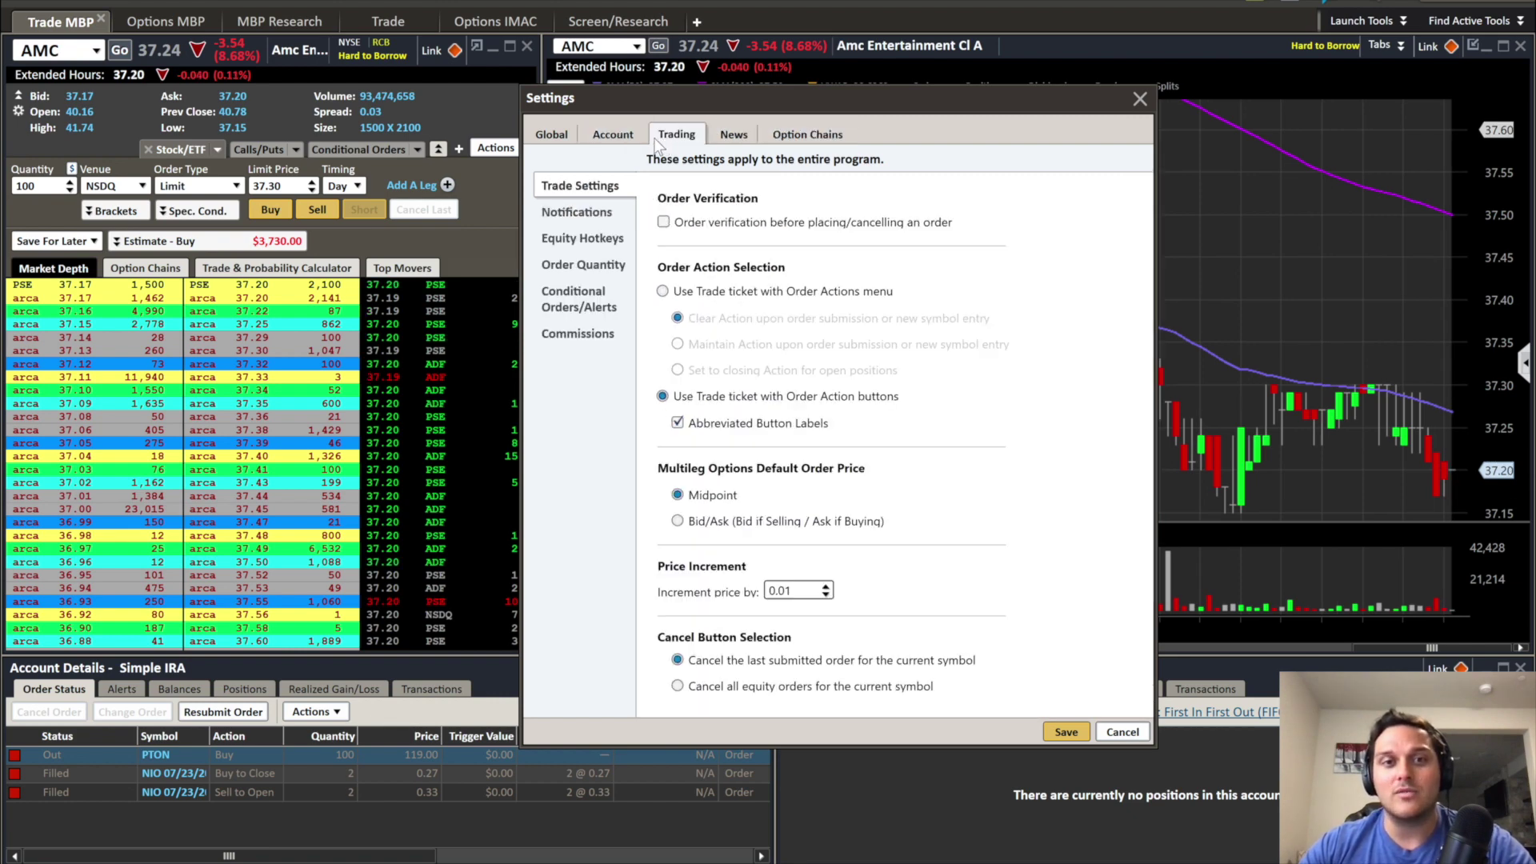
{"action": "left_click", "coordinate": [636, 136]}
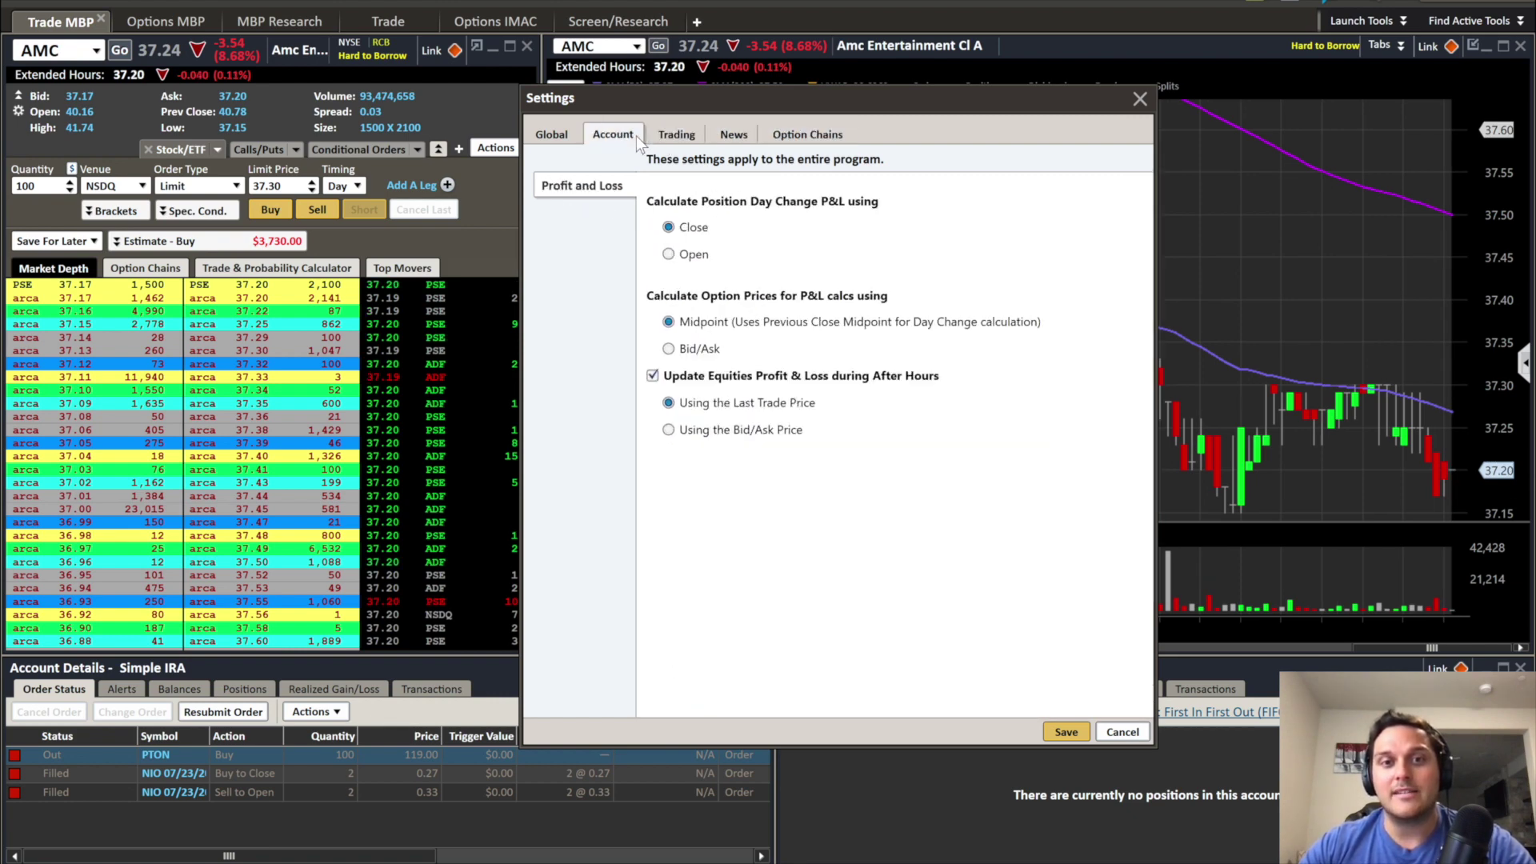
{"action": "left_click", "coordinate": [693, 143]}
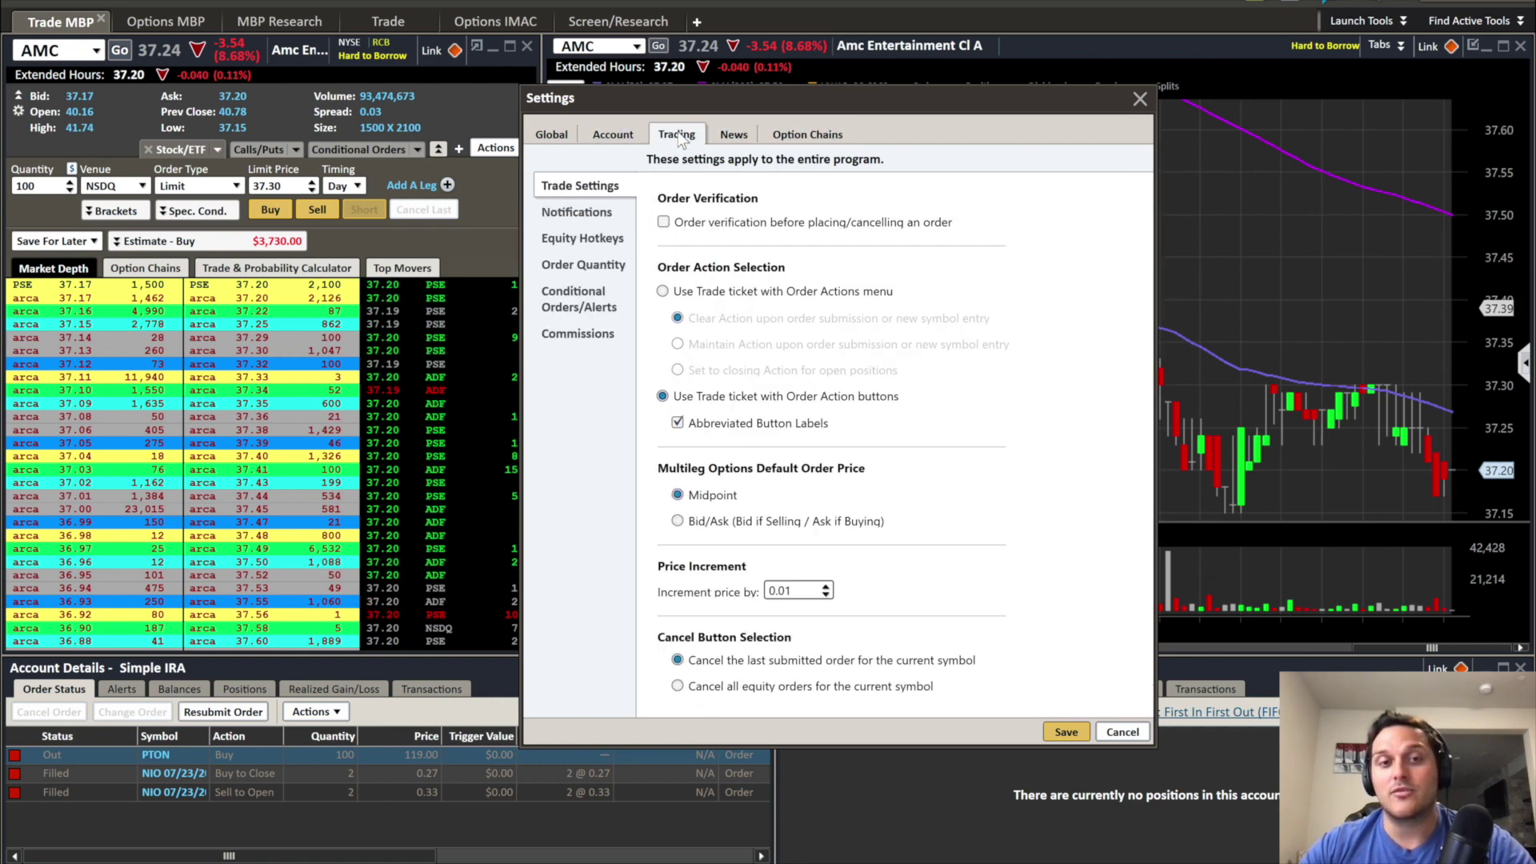
- In Equity Hotkeys, set the Ctrl+S time in force back to DAY
{"action": "left_click", "coordinate": [598, 238]}
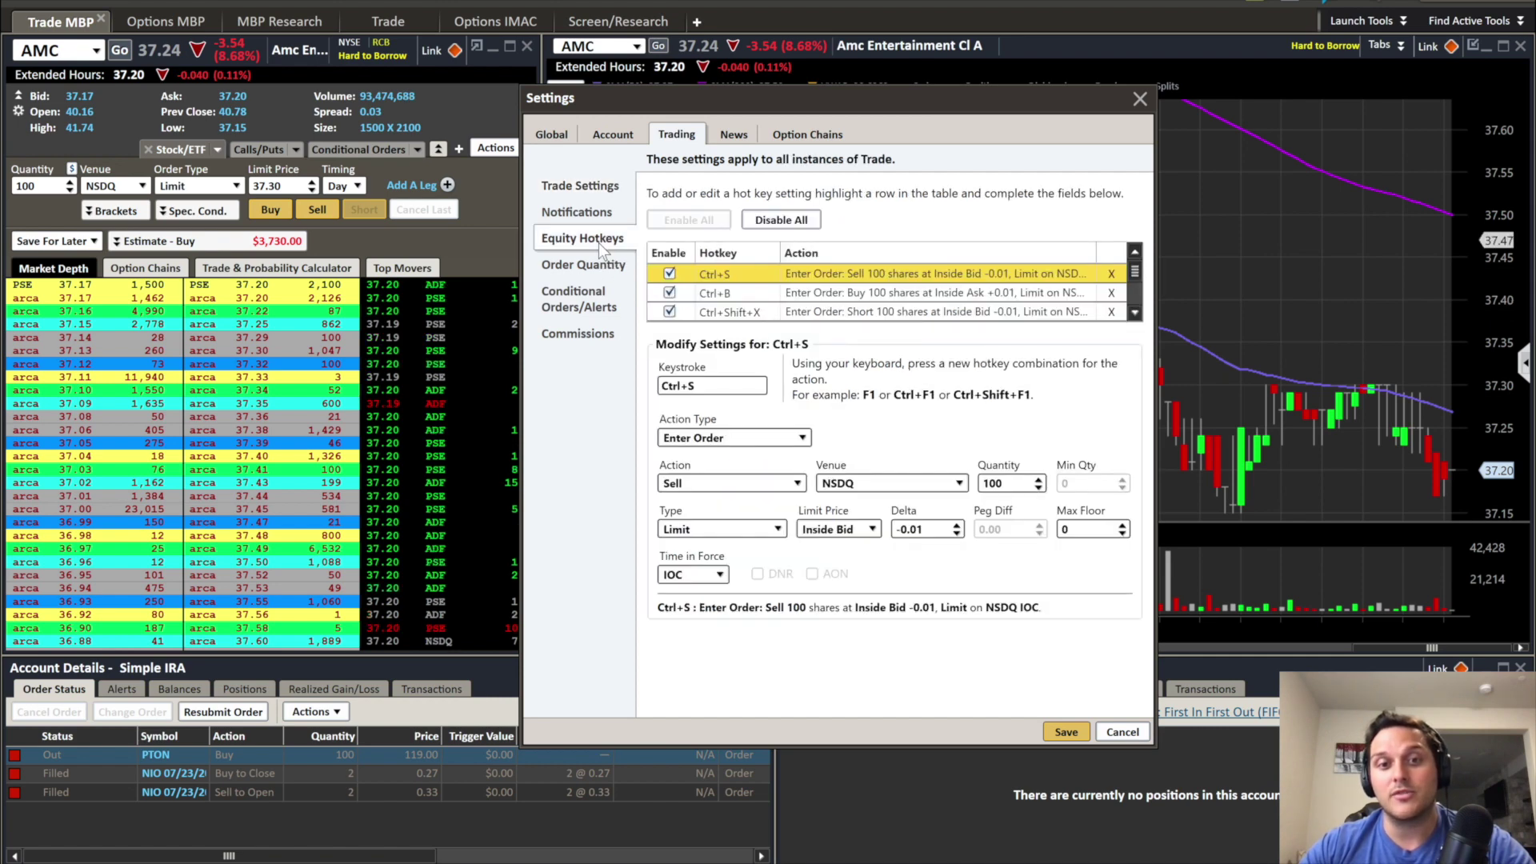
{"action": "left_click", "coordinate": [676, 576]}
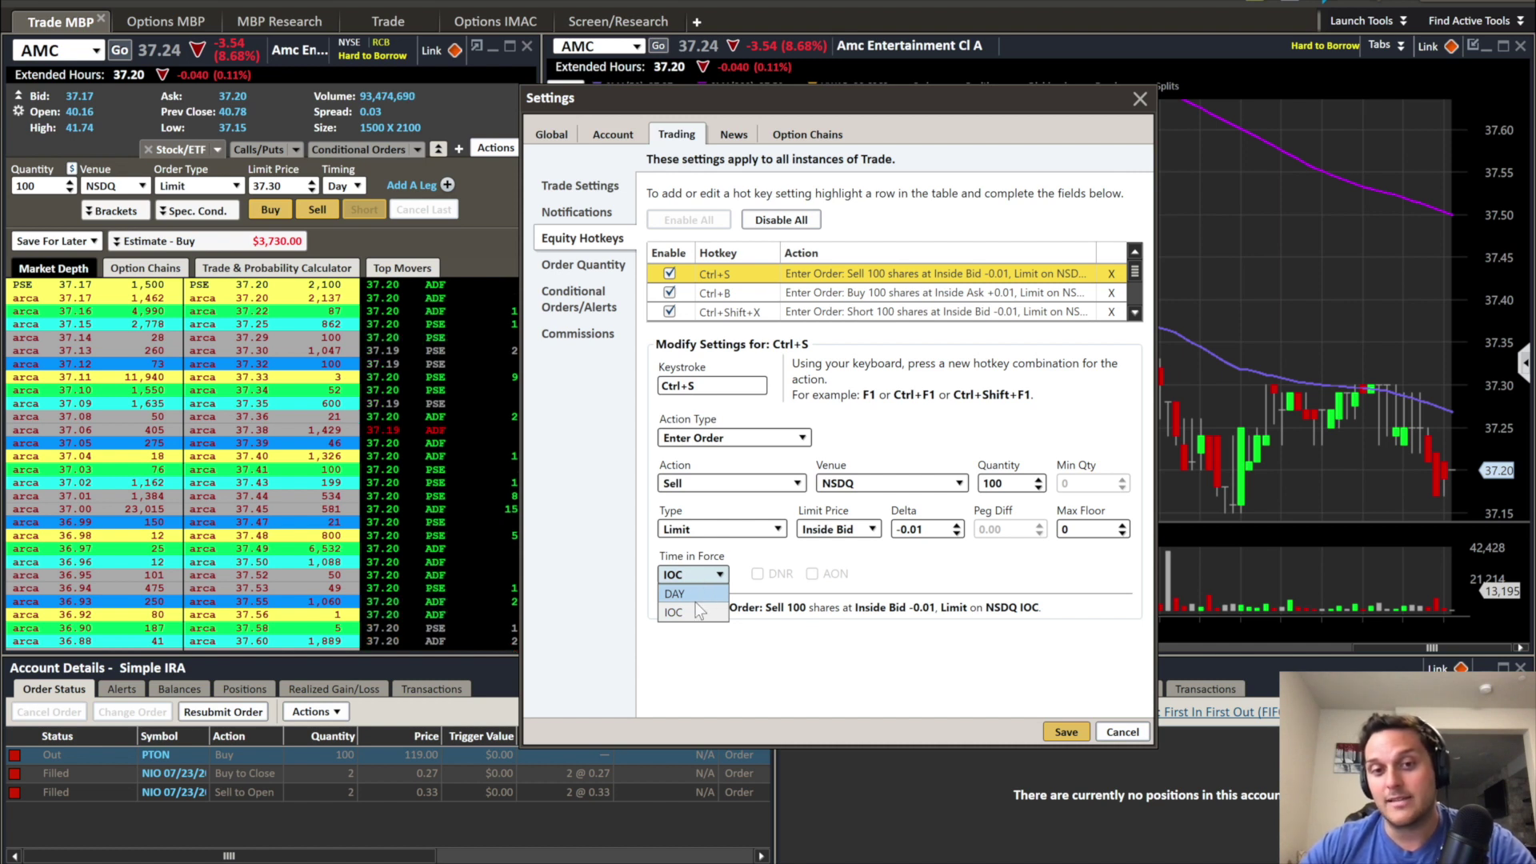
{"action": "left_click", "coordinate": [703, 592]}
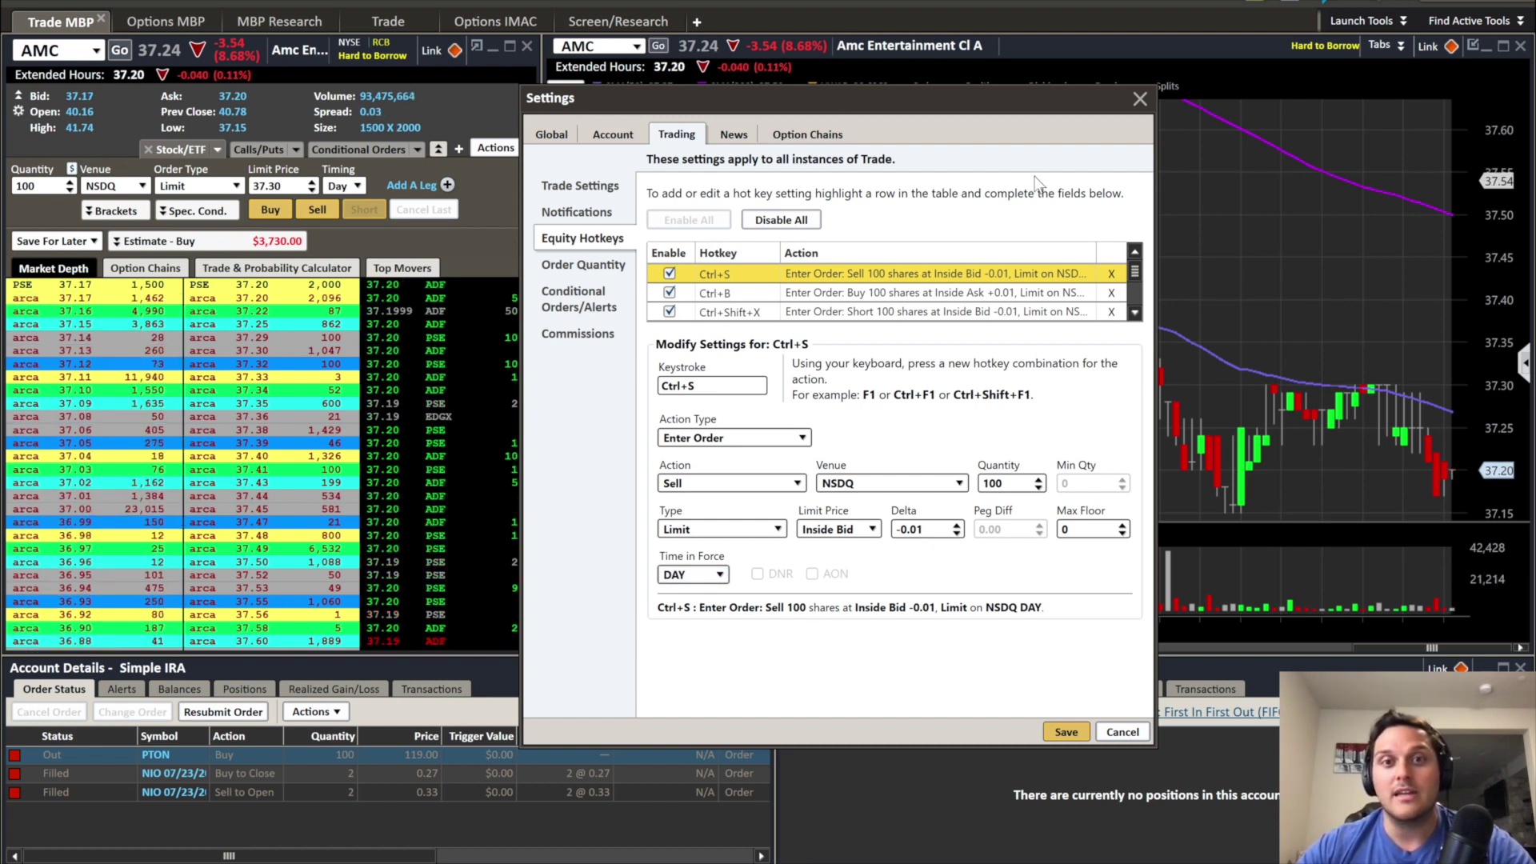
- Close the Settings window to reveal the AMC chart, market depth and account details
{"action": "left_click", "coordinate": [1138, 101]}
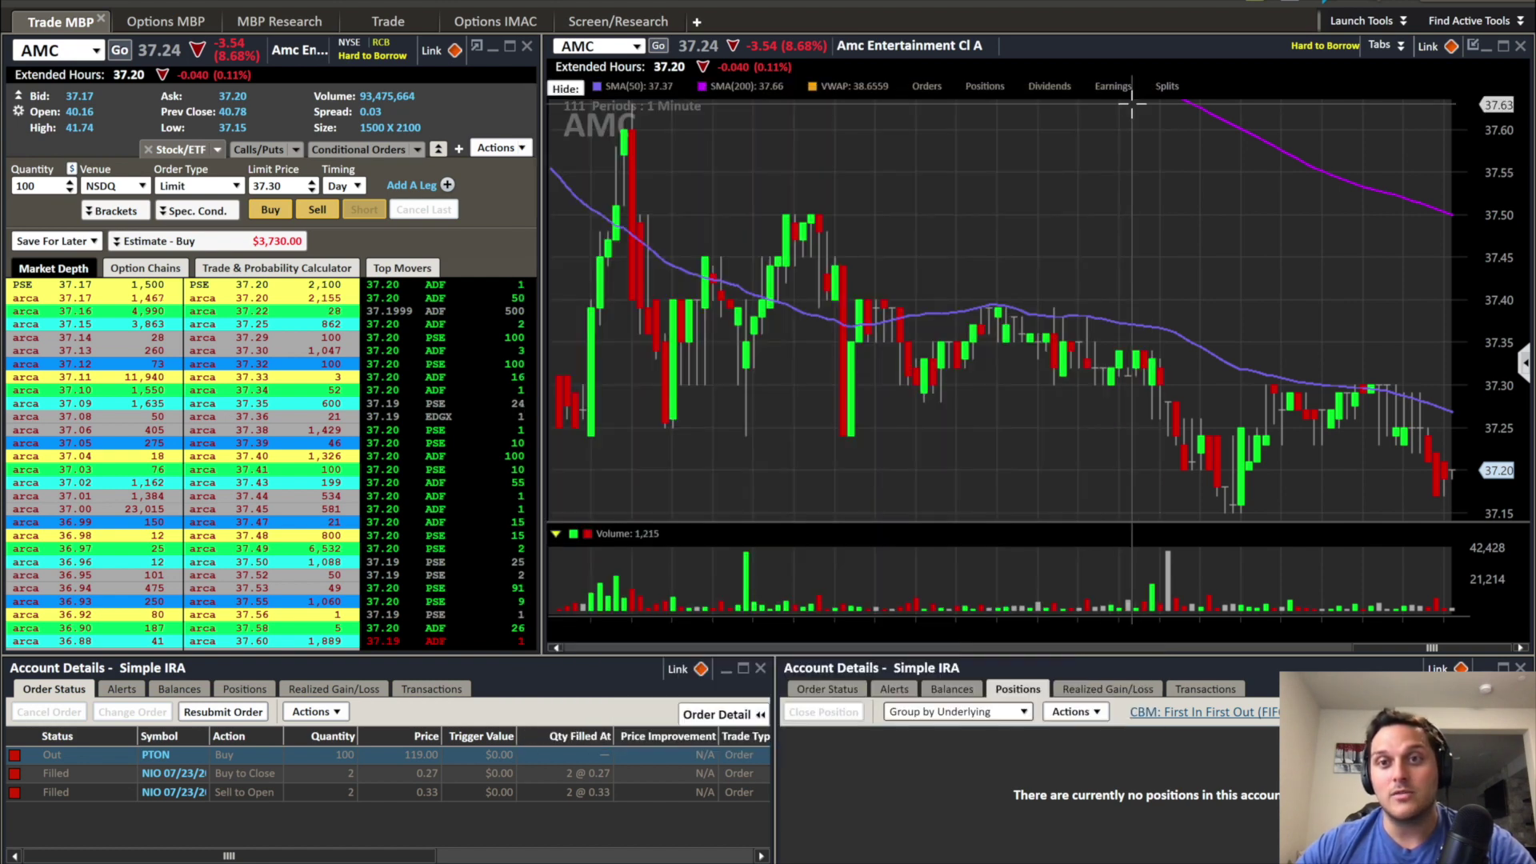